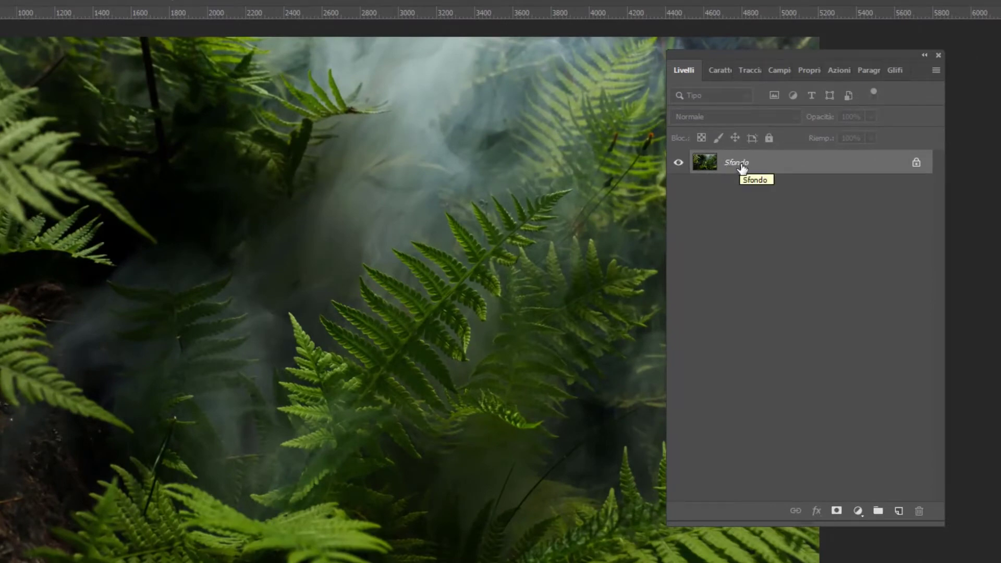
# - Duplicate the Sfondo fern photo layer to create 'Sfondo copia' above it
pyautogui.moveTo(742, 166); pyautogui.dragTo(898, 510)
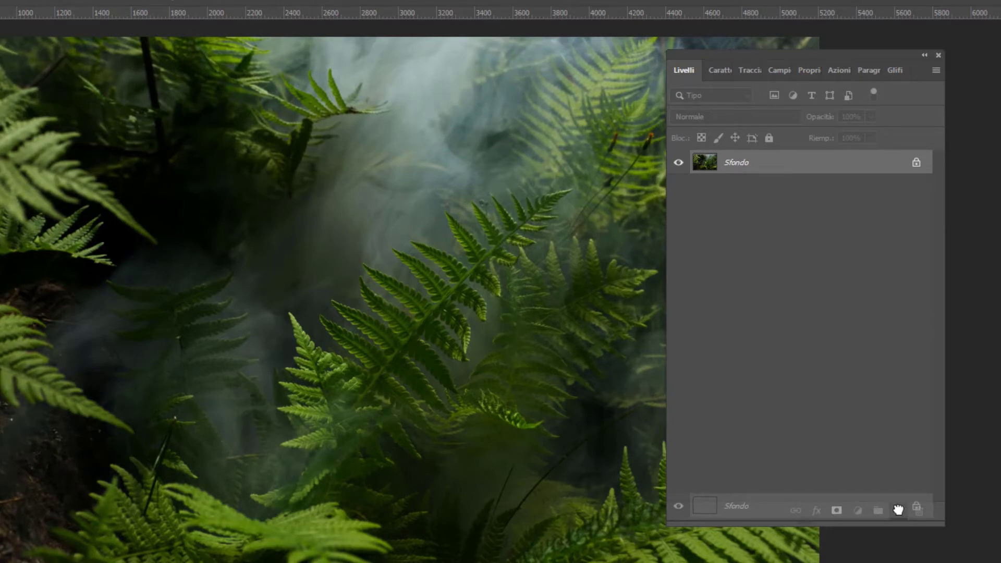
pyautogui.moveTo(897, 510); pyautogui.dragTo(898, 510)
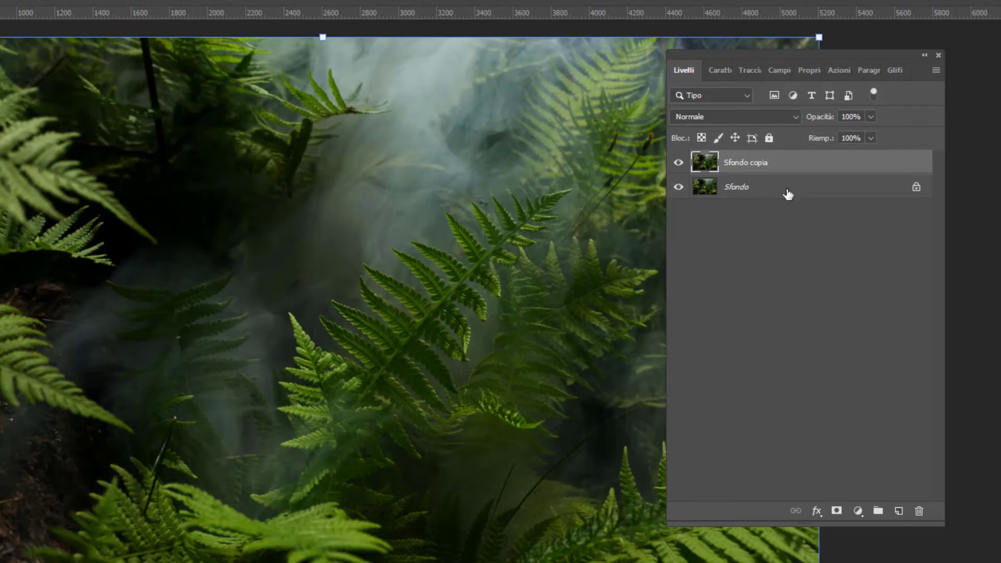
# - Convert 'Sfondo copia' into a smart object with Converti in oggetto avanzato
pyautogui.rightClick(807, 165)
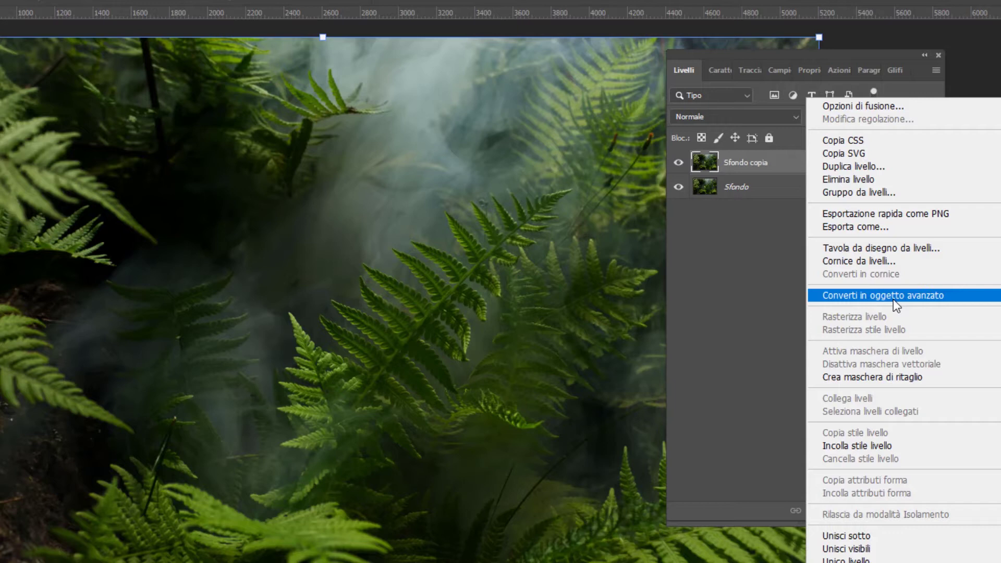
pyautogui.click(893, 295)
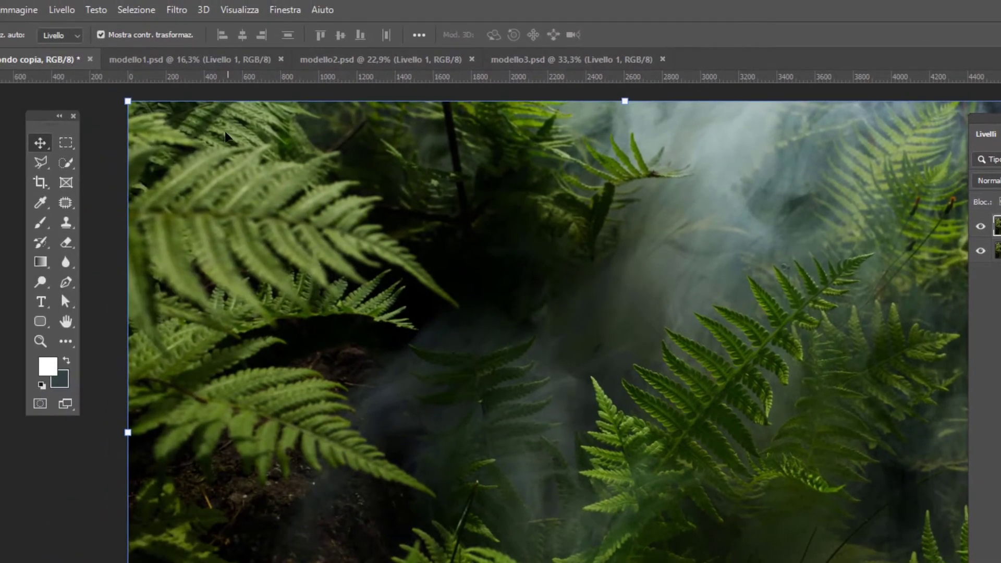
# - Blur 'Sfondo copia' with a 58,2 px Controllo sfocatura smart filter, leaving it switched on
pyautogui.click(178, 16)
pyautogui.moveTo(196, 270)
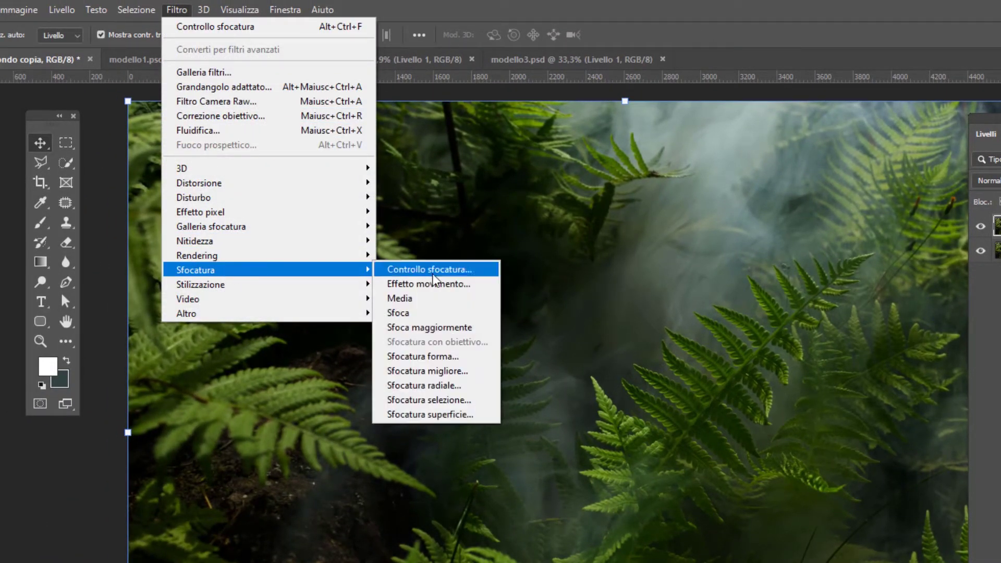
pyautogui.click(433, 271)
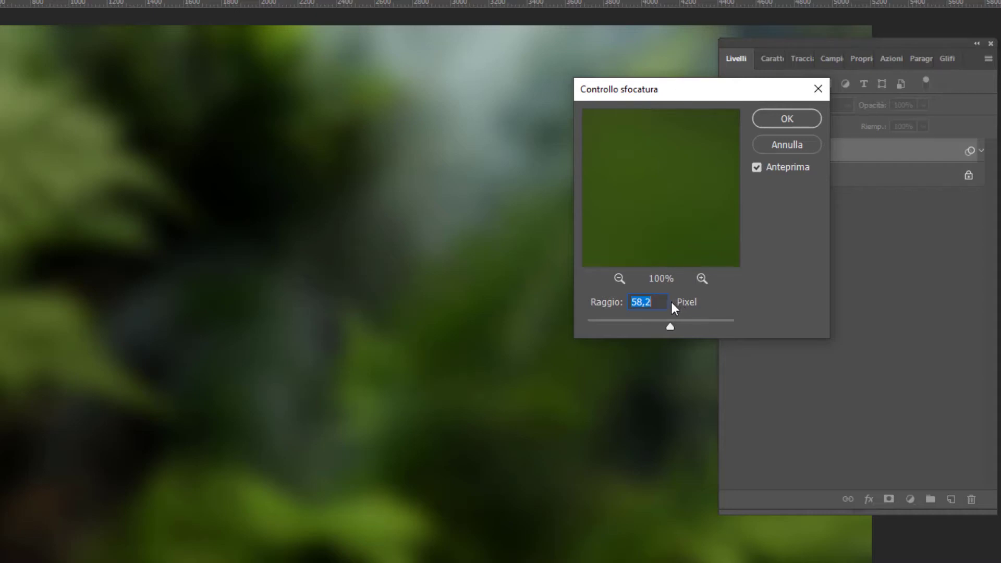
pyautogui.click(786, 119)
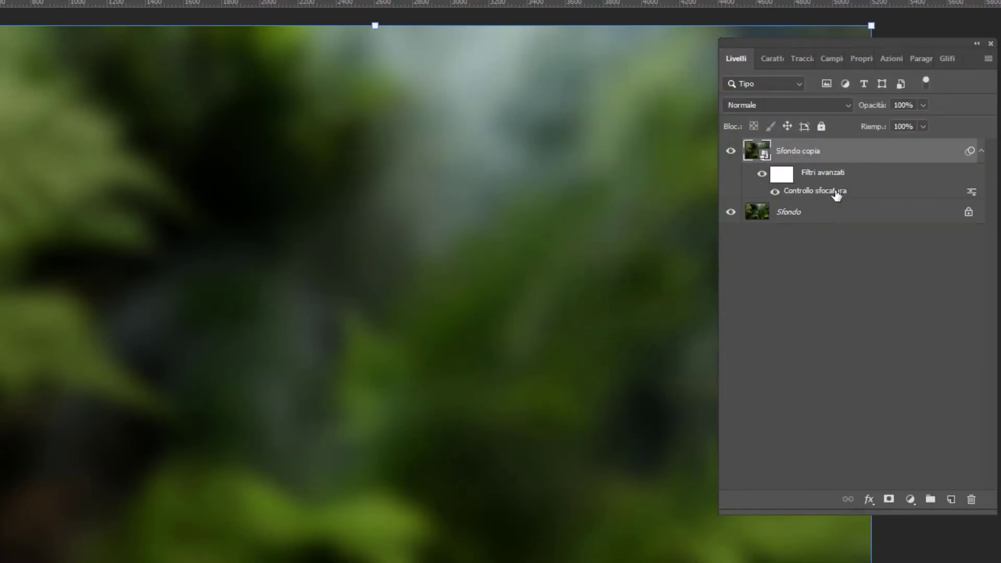
pyautogui.click(775, 192)
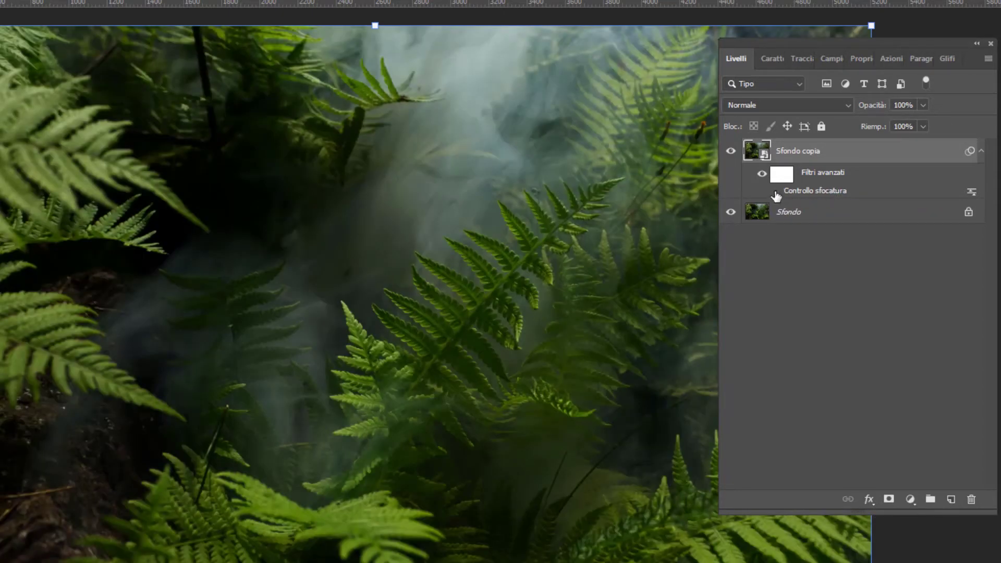
pyautogui.click(774, 192)
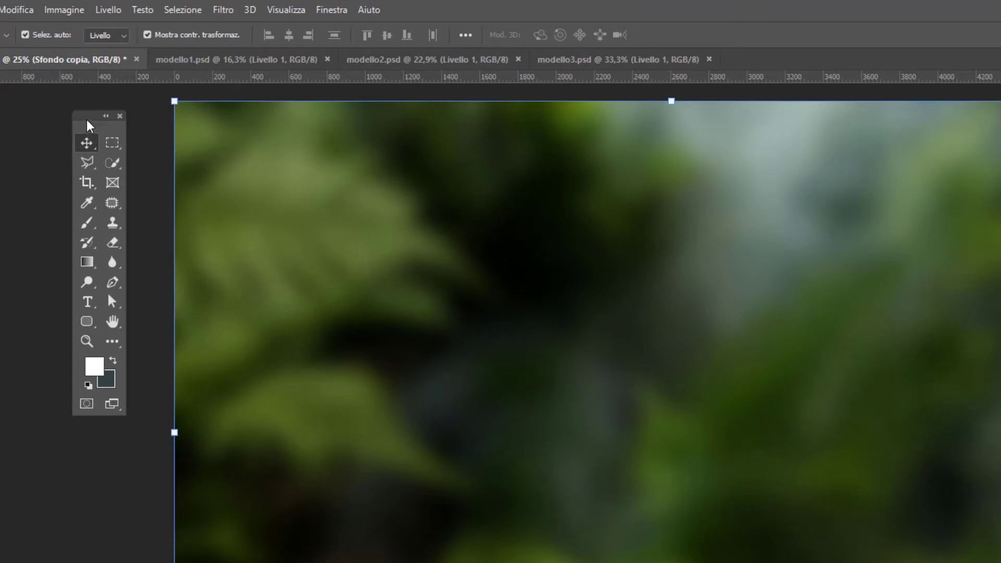
# - Draw a white 1144 × 1776 px rounded rectangle with 104 px corners on the photo's left
pyautogui.moveTo(87, 121); pyautogui.dragTo(135, 120)
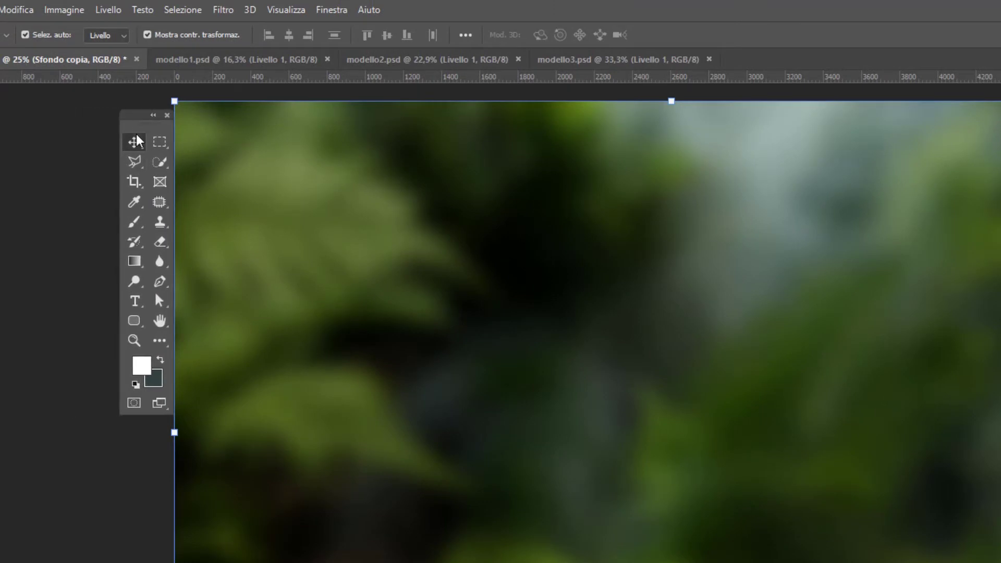
pyautogui.click(134, 322)
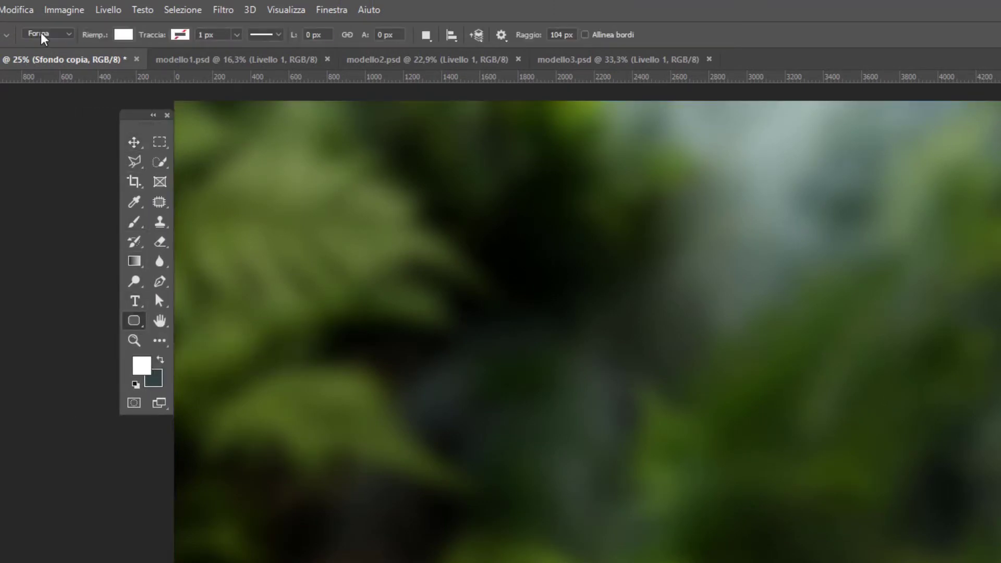
pyautogui.click(59, 35)
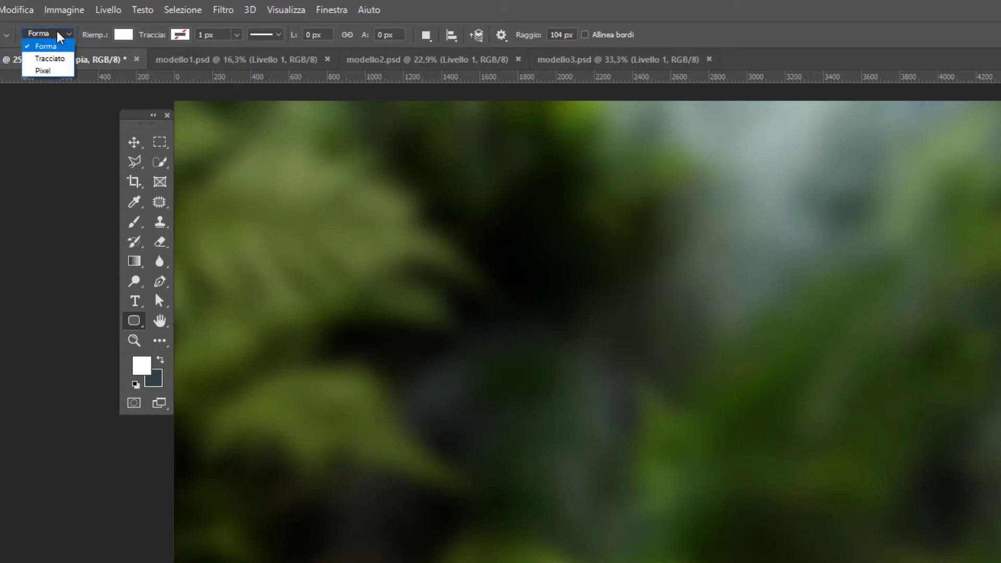
pyautogui.click(59, 36)
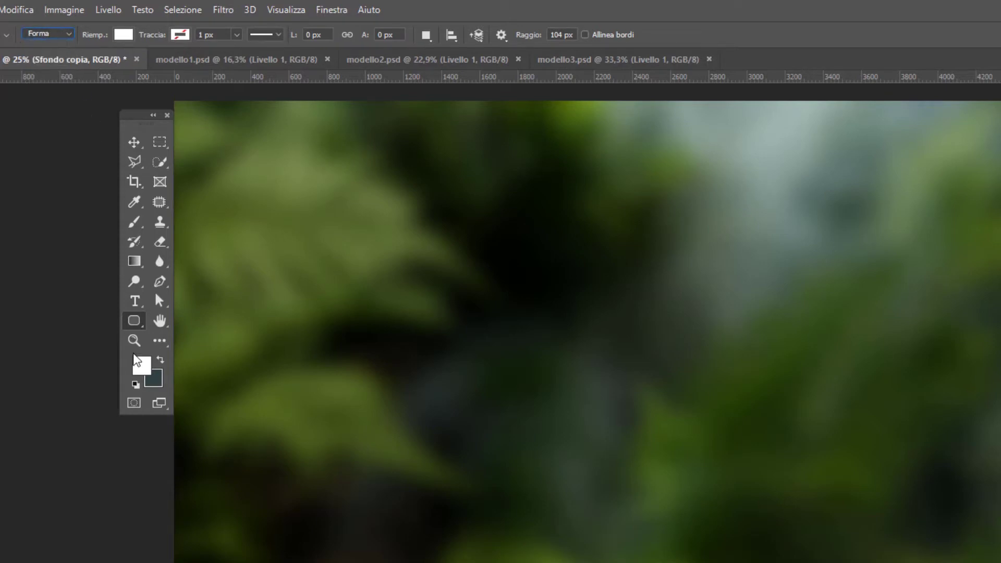
pyautogui.rightClick(136, 326)
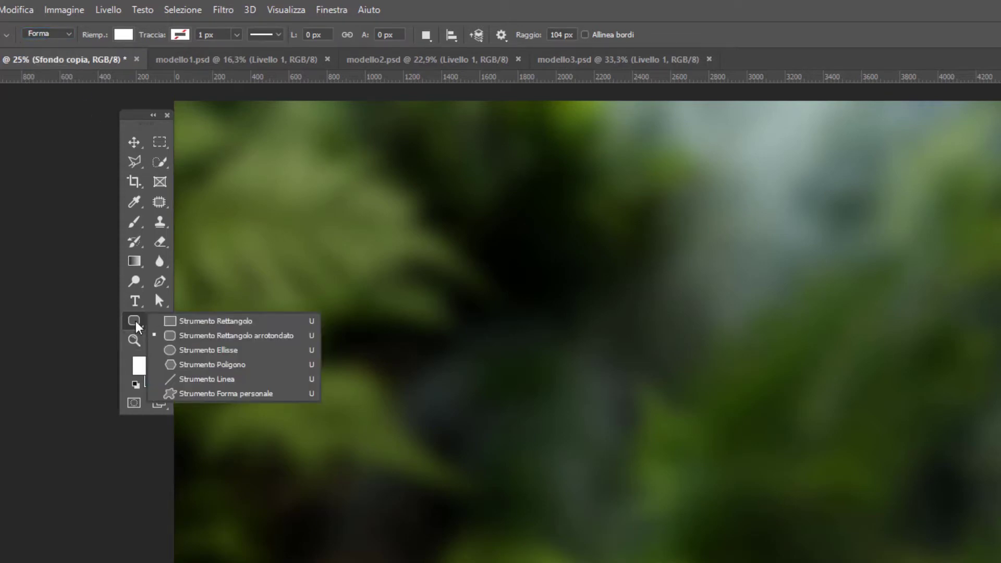
pyautogui.press('Escape')
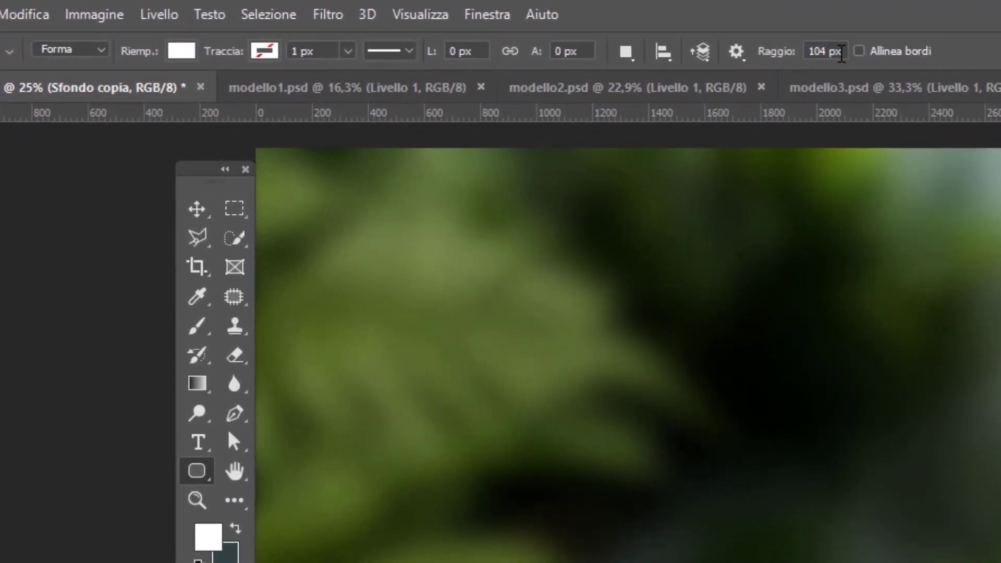
pyautogui.moveTo(458, 311); pyautogui.dragTo(617, 559)
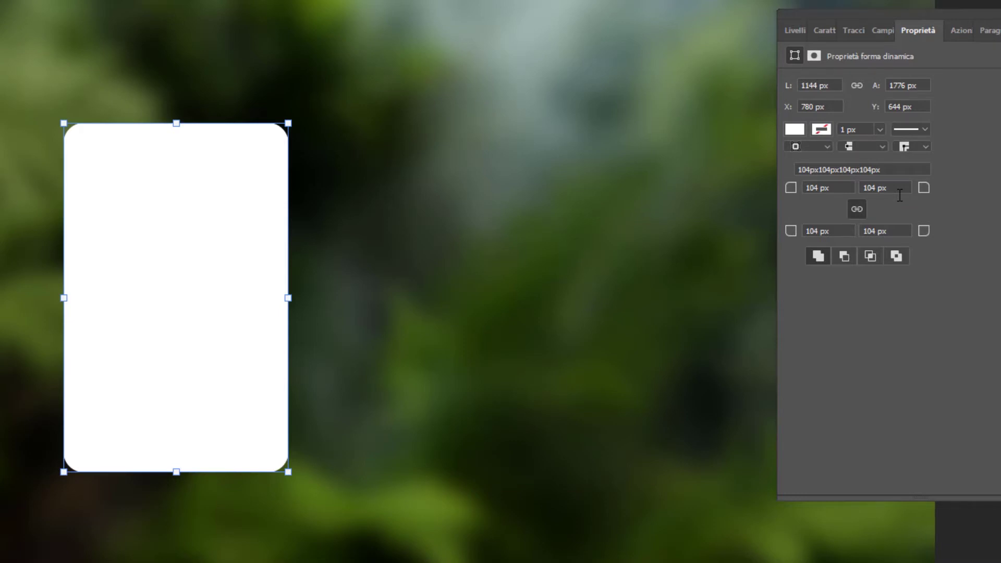
pyautogui.press('F7')
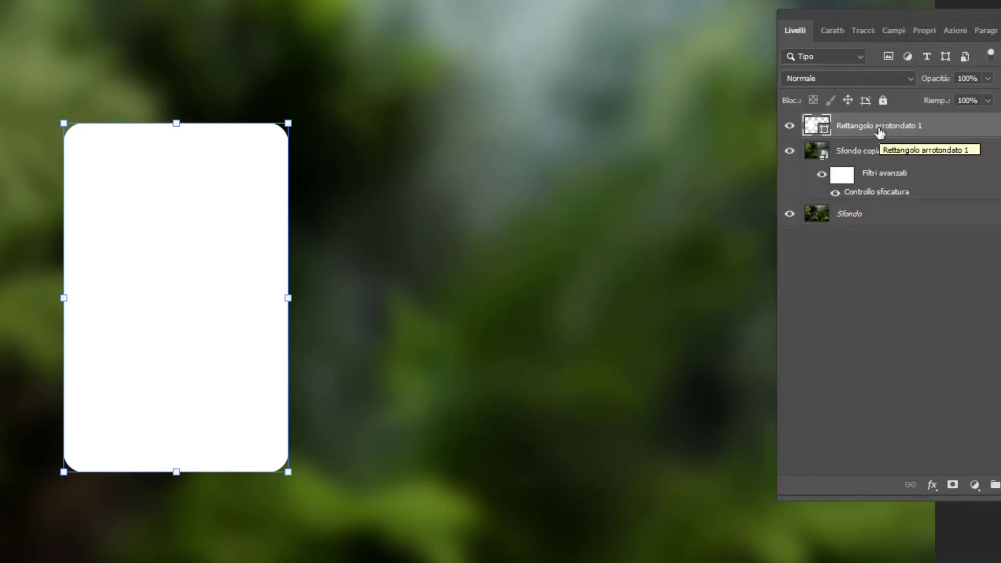
# - Move the rounded rectangle below 'Sfondo copia' and clip the blurred copy to it
pyautogui.moveTo(879, 131); pyautogui.dragTo(878, 189)
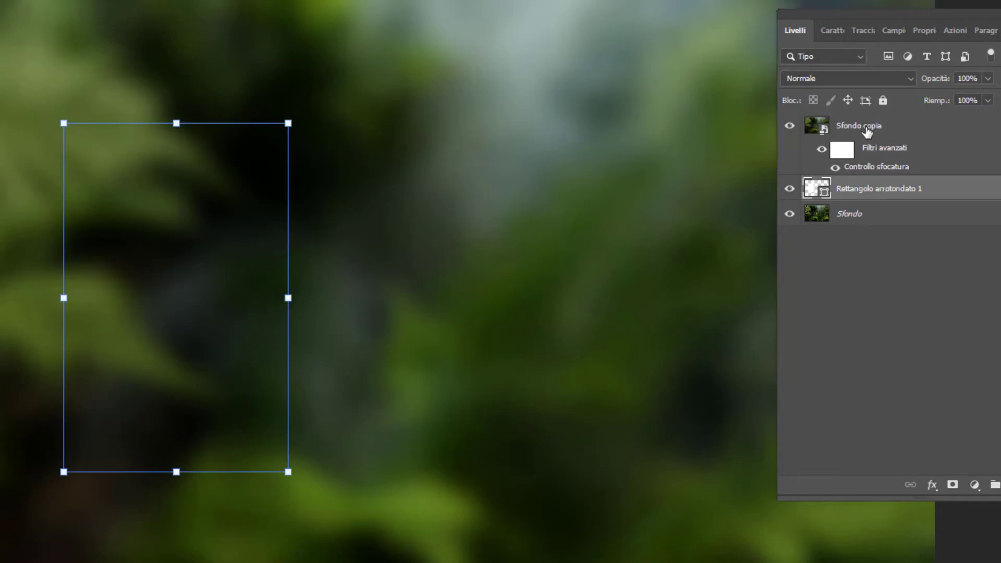
pyautogui.click(867, 132)
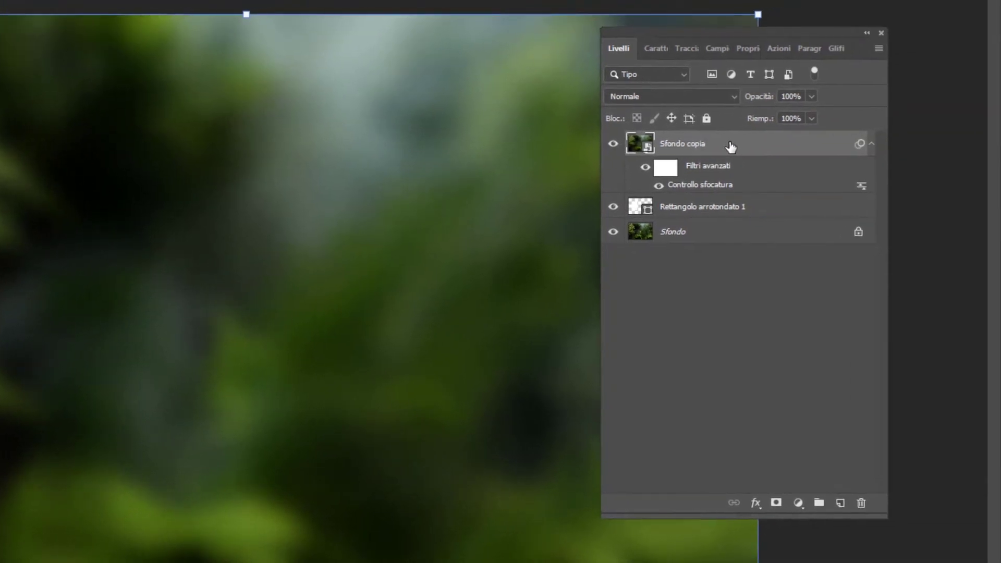
pyautogui.rightClick(734, 144)
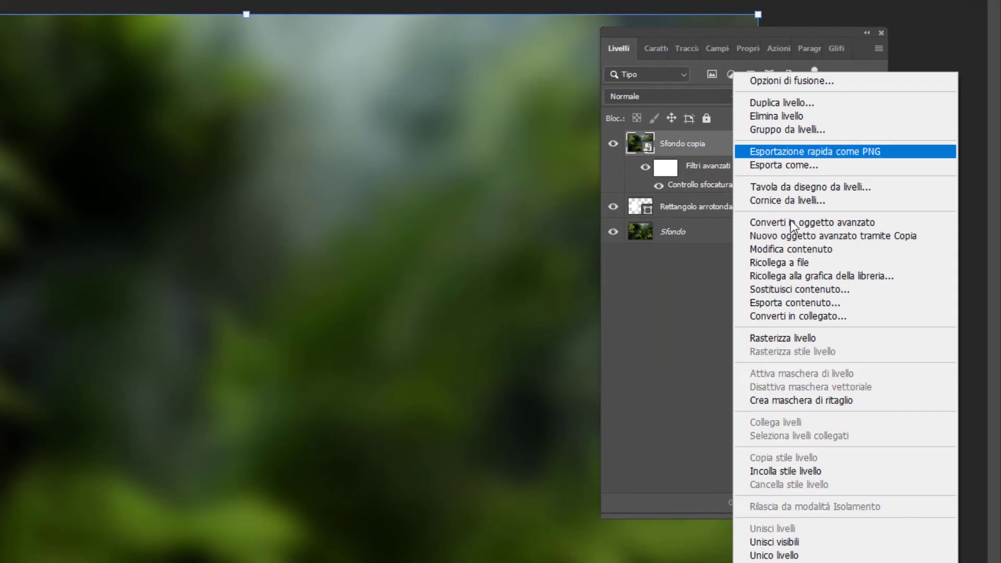
pyautogui.click(807, 402)
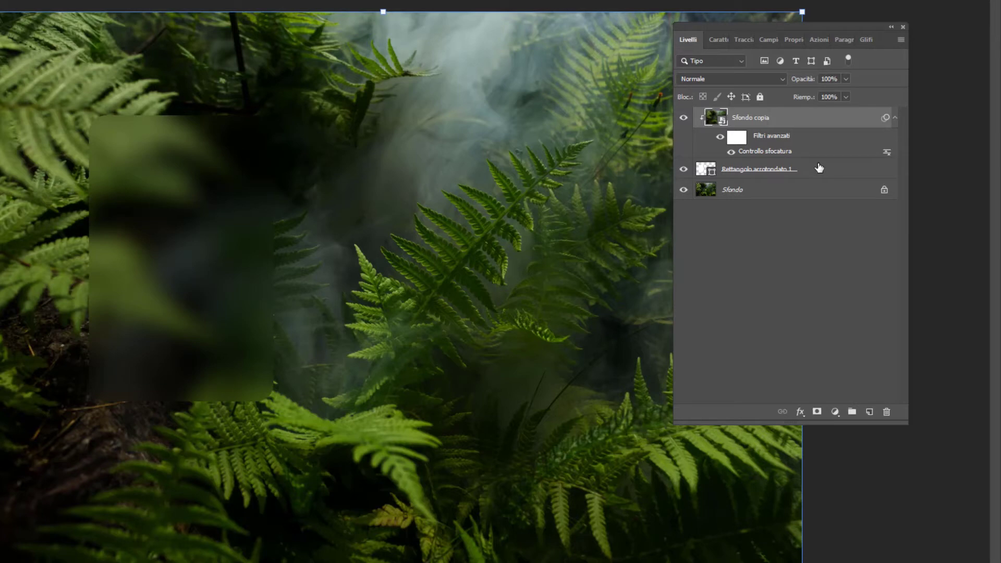
# - Reposition the frosted rounded-rectangle panel, settling it back on the photo's left side
pyautogui.click(819, 167)
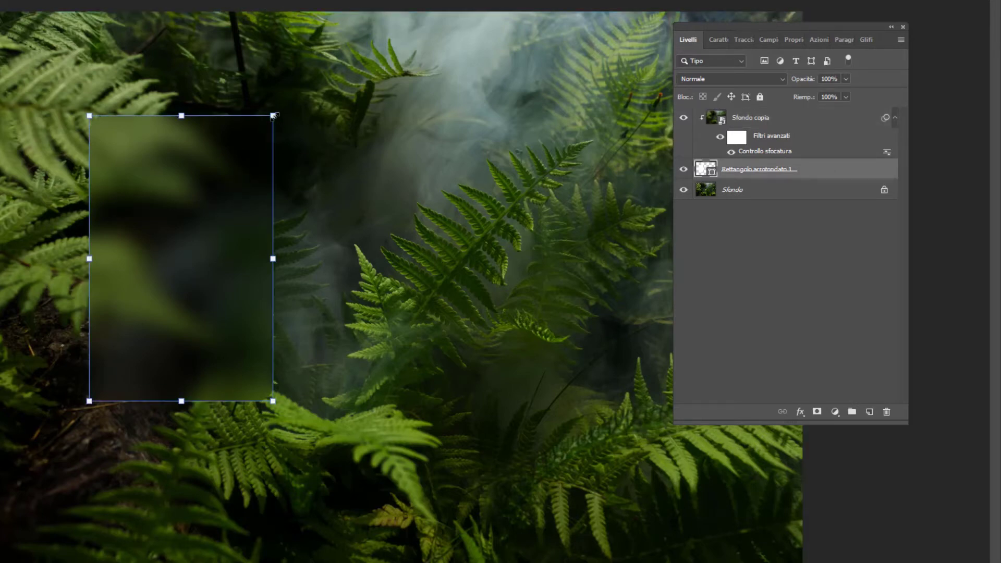
pyautogui.moveTo(202, 224)
pyautogui.mouseDown()
pyautogui.moveTo(357, 287)
pyautogui.moveTo(549, 221)
pyautogui.moveTo(359, 295)
pyautogui.mouseUp()
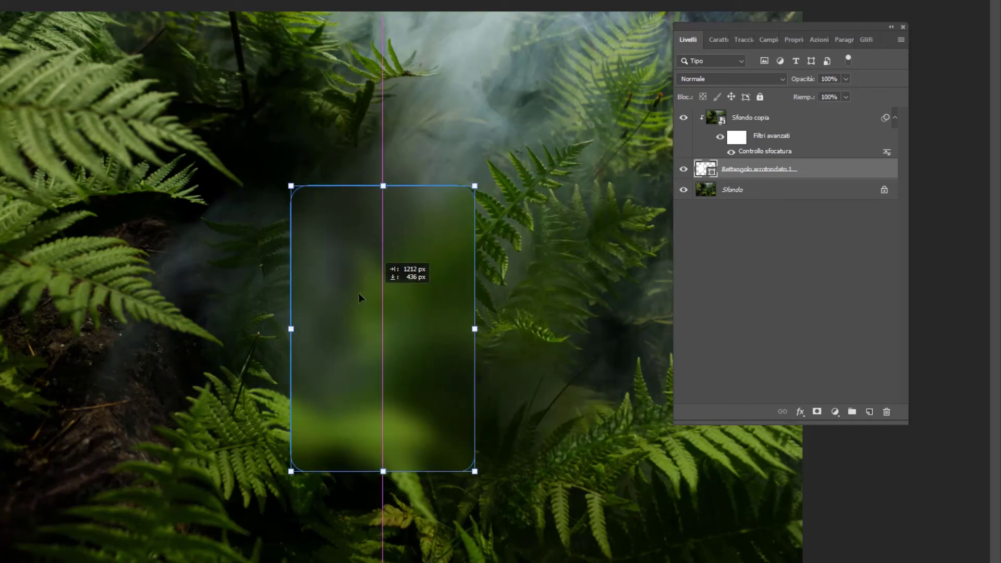
pyautogui.moveTo(359, 294)
pyautogui.mouseDown()
pyautogui.moveTo(140, 174)
pyautogui.moveTo(176, 246)
pyautogui.mouseUp()
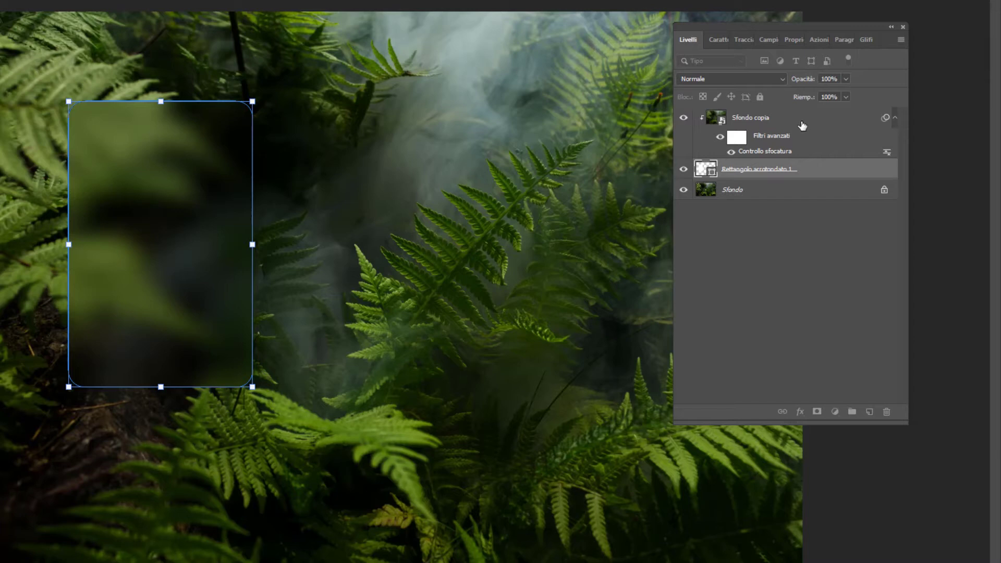
pyautogui.moveTo(140, 222)
pyautogui.mouseDown()
pyautogui.moveTo(445, 248)
pyautogui.moveTo(182, 176)
pyautogui.mouseUp()
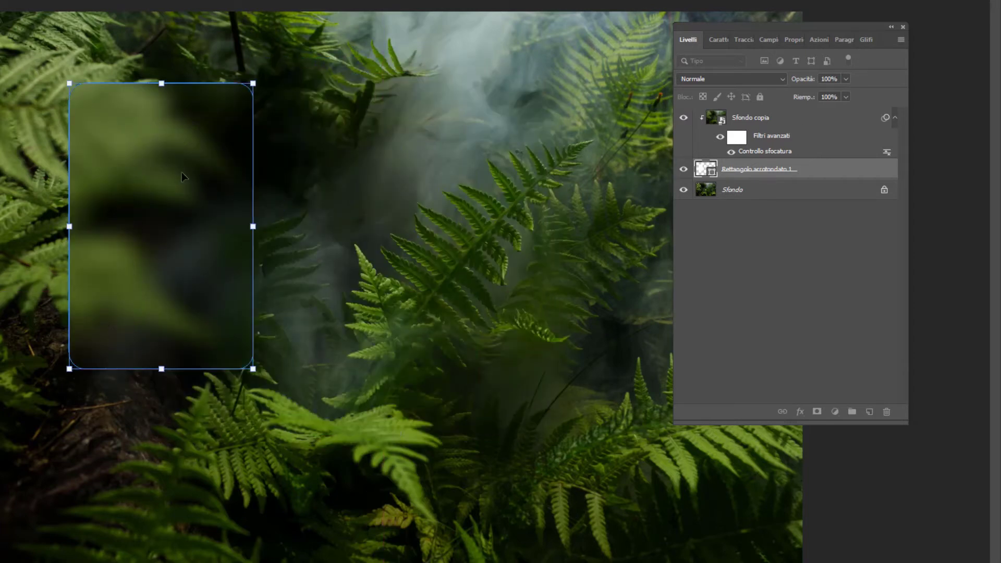
pyautogui.press('v')
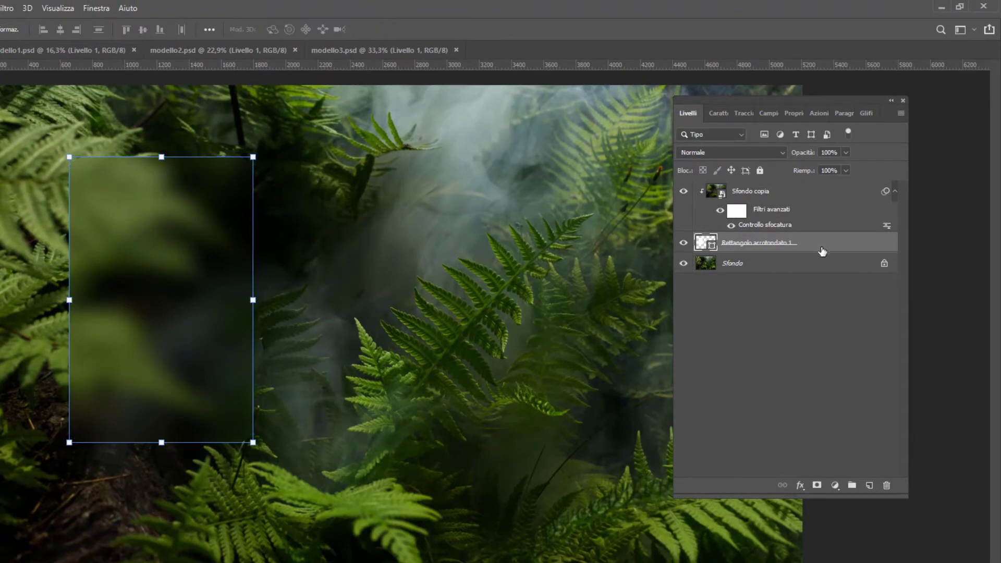
# - Give the card a thin white stroke and a white ~16% colour overlay, then add 'Gruppo 1'
pyautogui.click(799, 490)
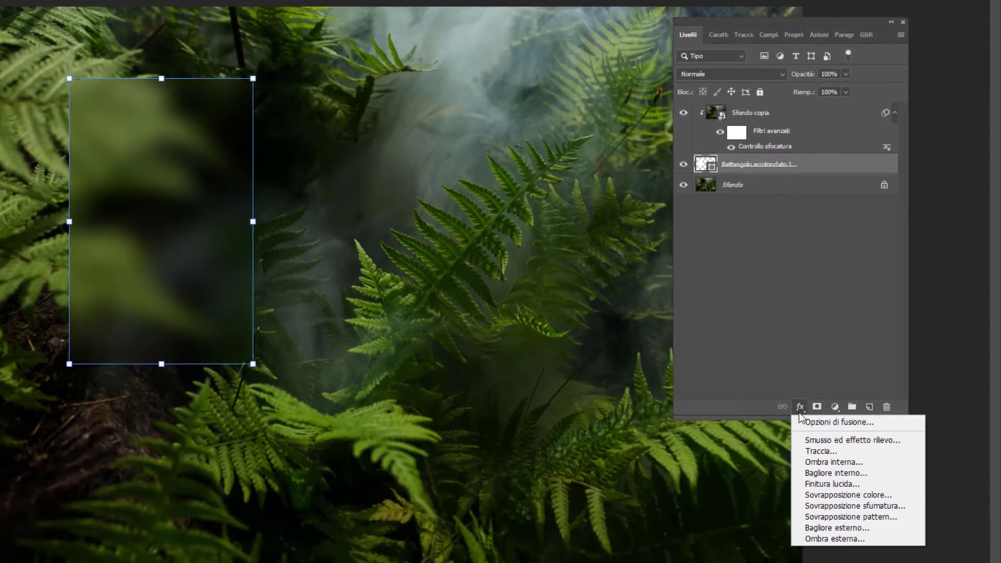
pyautogui.click(826, 453)
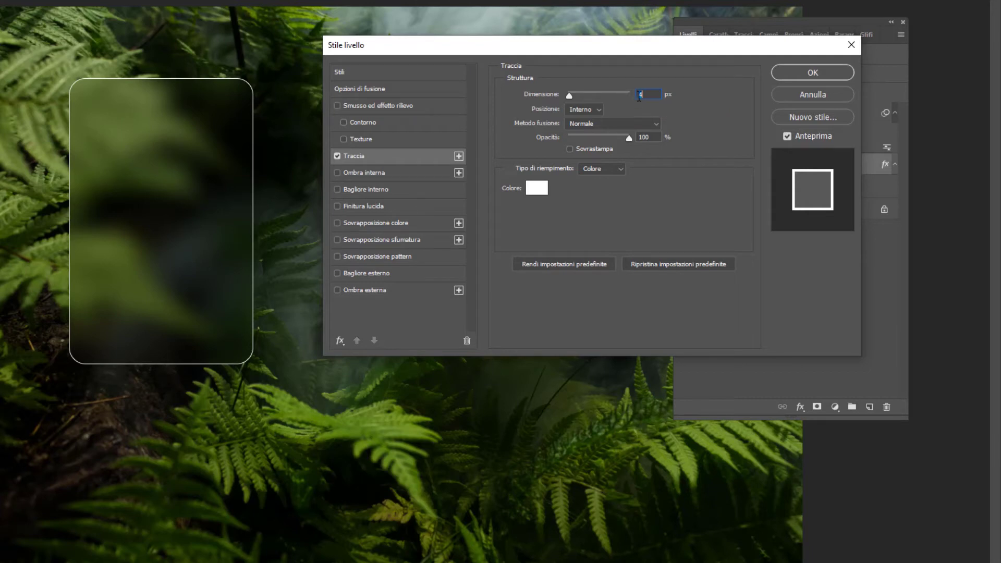
pyautogui.click(362, 223)
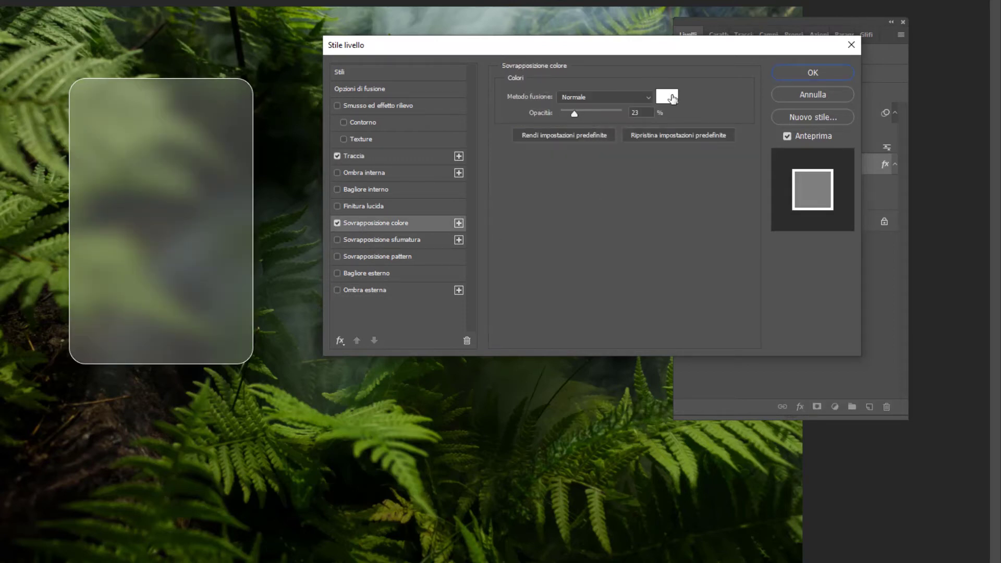
pyautogui.click(671, 97)
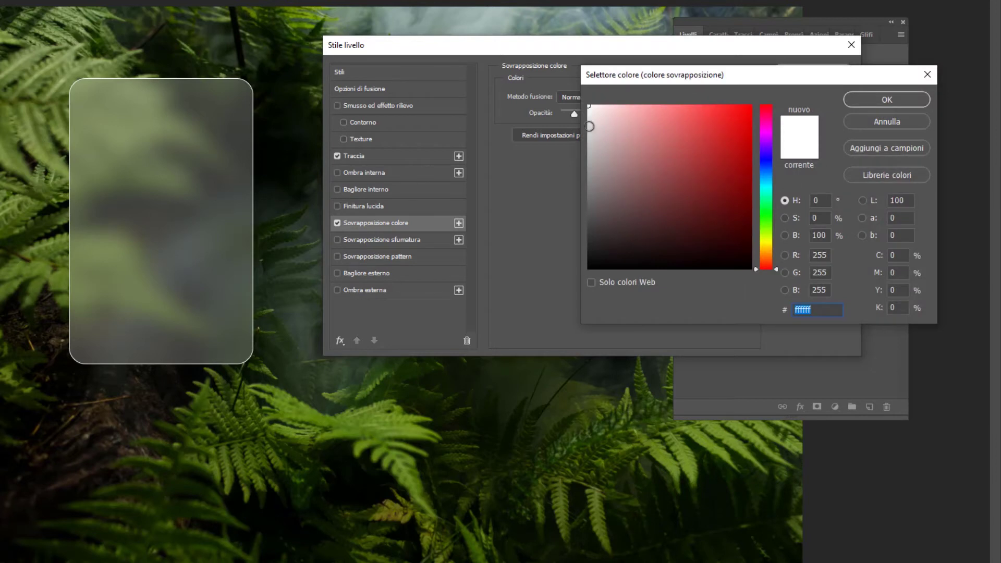
pyautogui.click(900, 99)
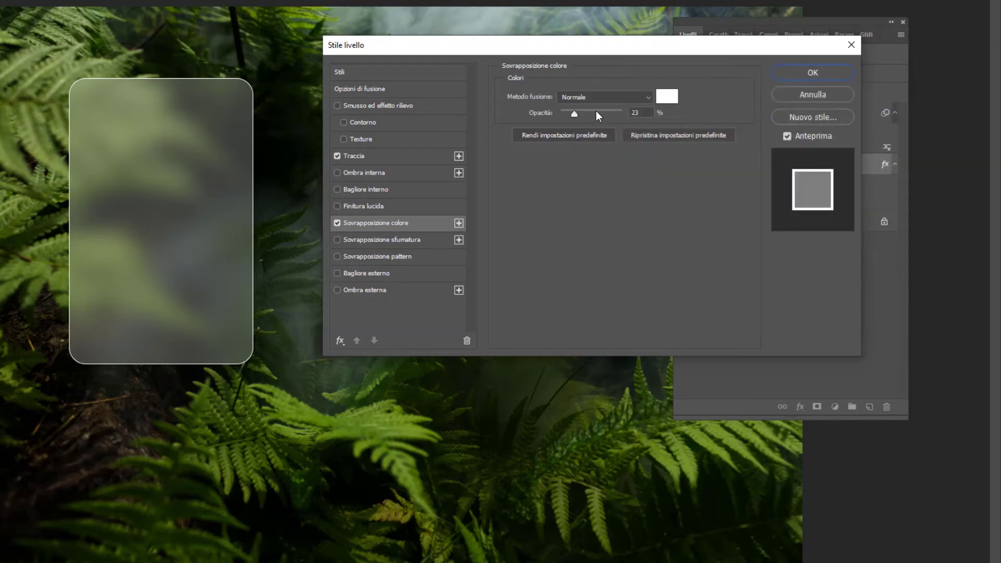
pyautogui.moveTo(576, 114); pyautogui.dragTo(571, 115)
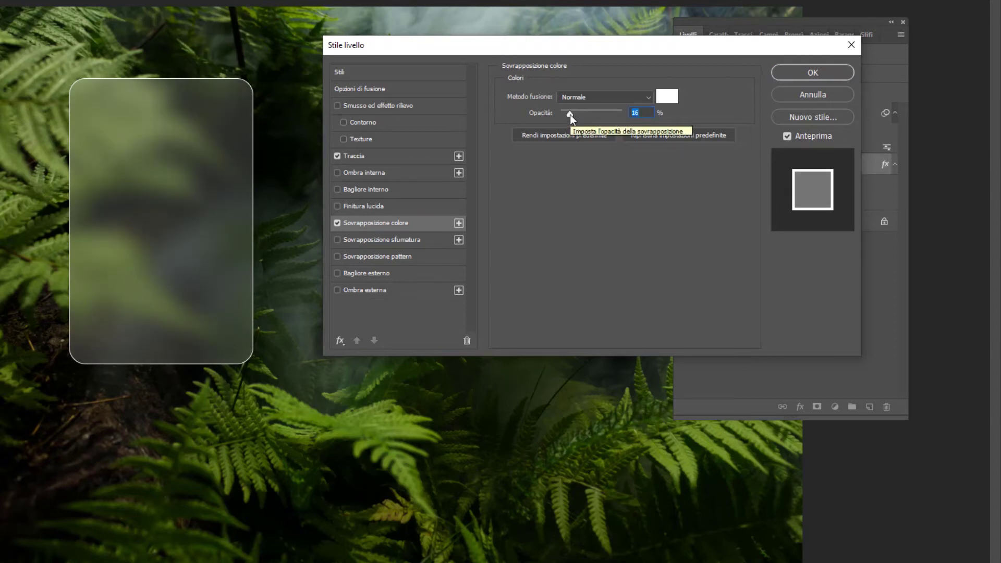
pyautogui.click(813, 73)
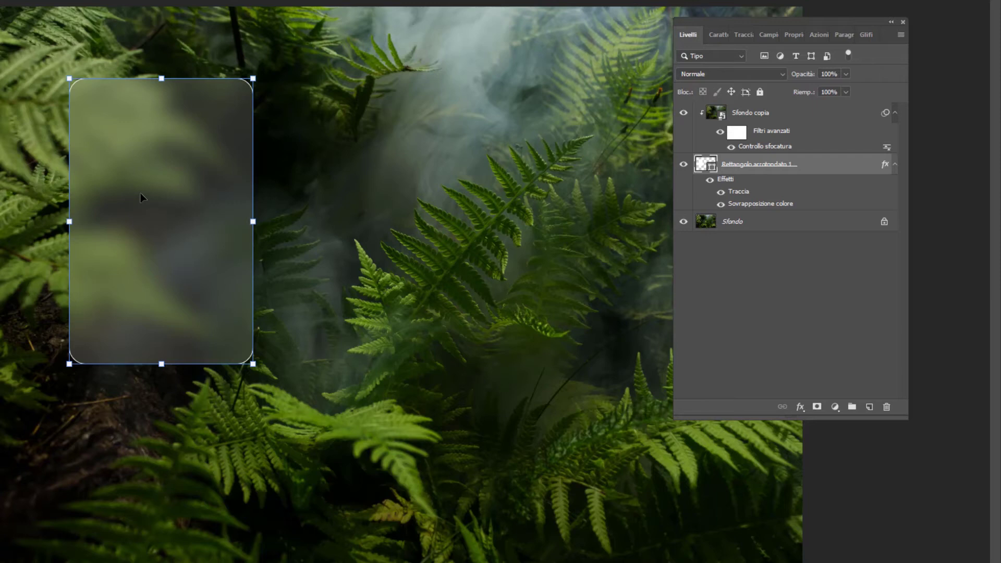
pyautogui.click(808, 115)
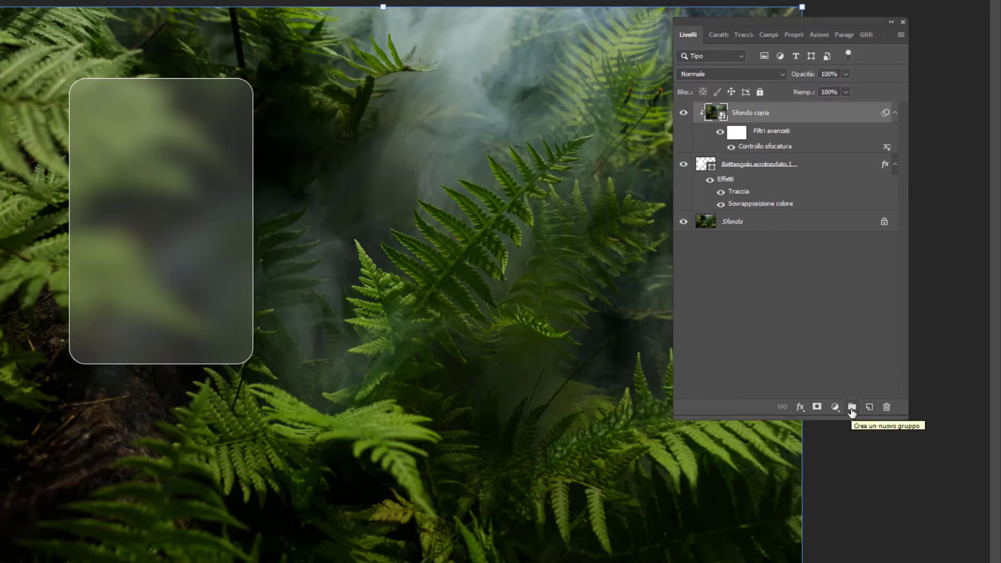
pyautogui.click(851, 408)
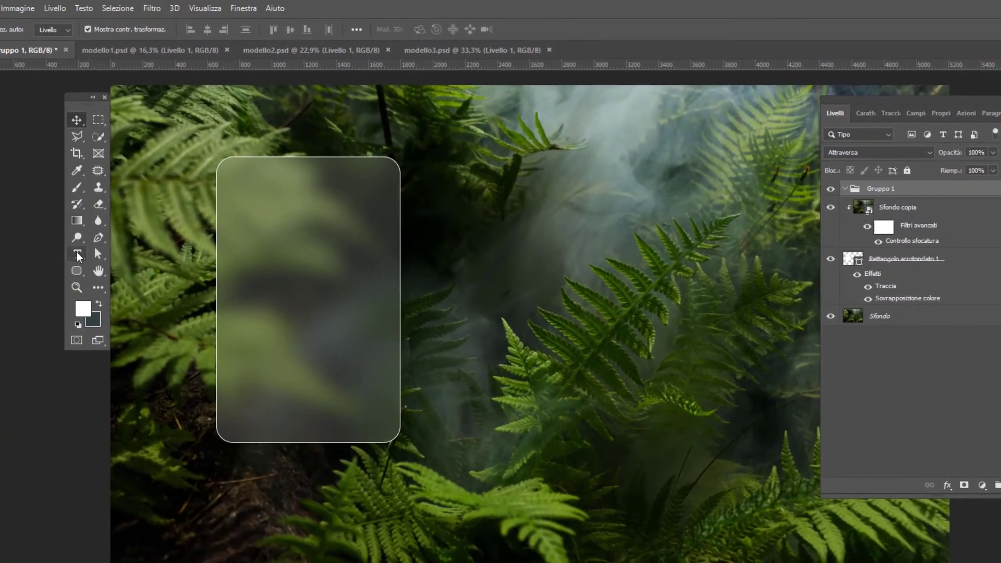
# - Add a white bold 'Titolo' text layer on the frosted card inside 'Gruppo 1'
pyautogui.click(77, 254)
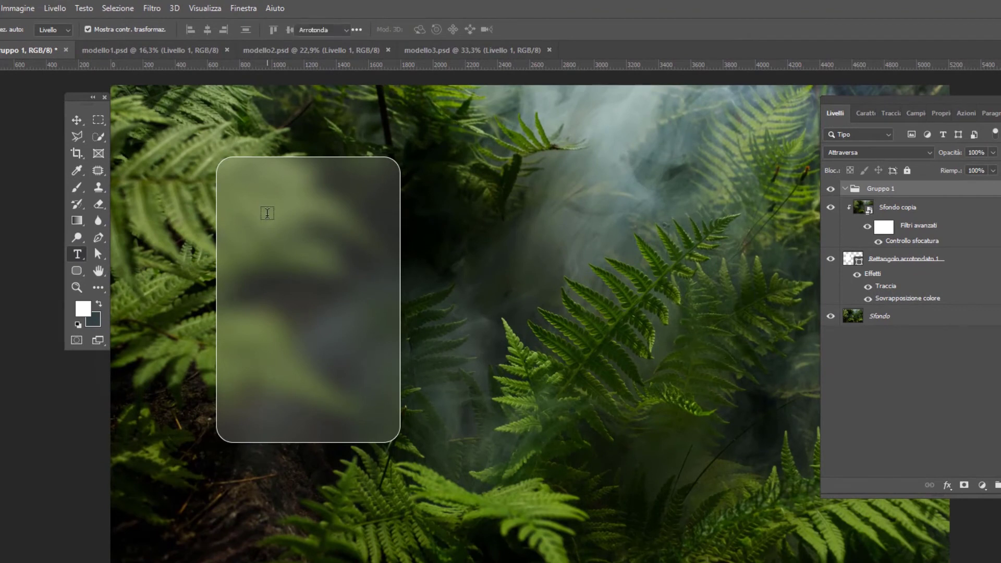
pyautogui.click(267, 209)
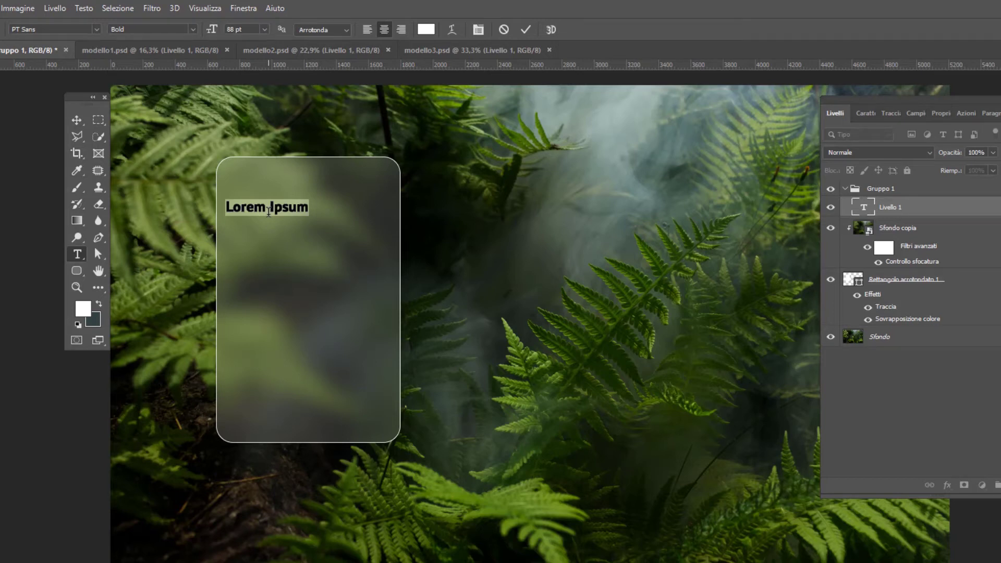
pyautogui.write('Titolo')
pyautogui.hotkey('ctrl', 'Return')
pyautogui.press('v')
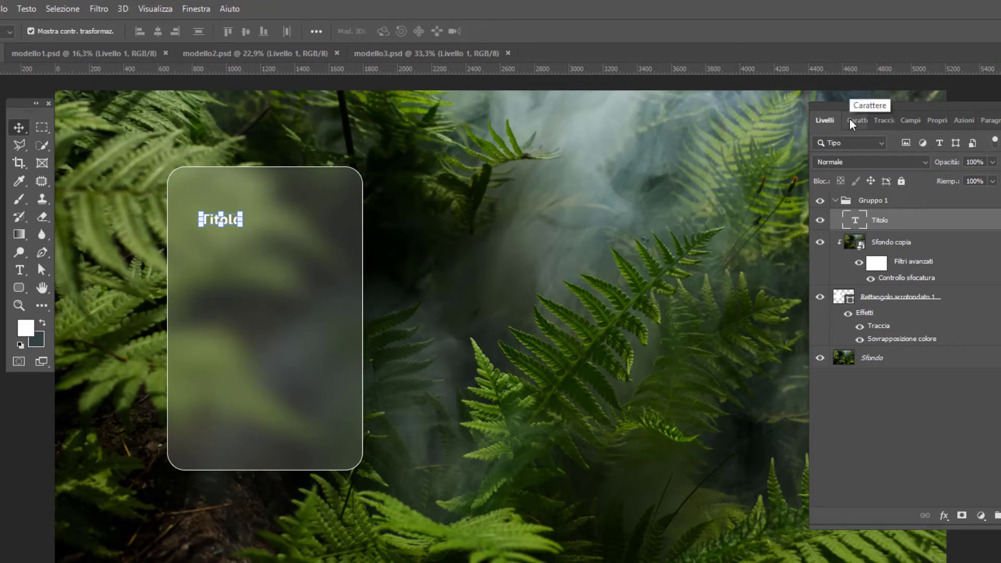
# - Turn on snapping and drag 'Titolo' until it is horizontally centred near the card's top
pyautogui.click(851, 121)
pyautogui.click(155, 9)
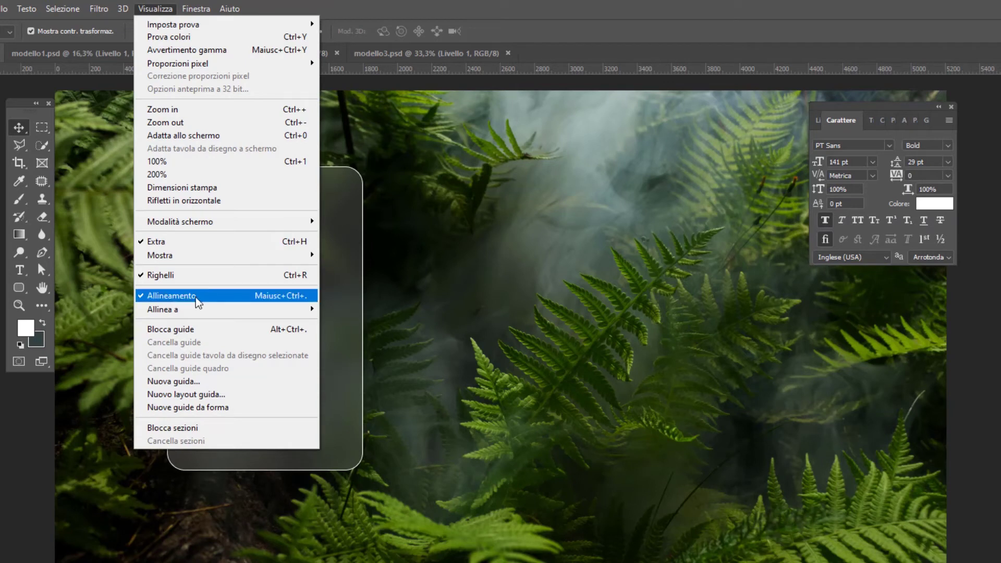
pyautogui.click(373, 213)
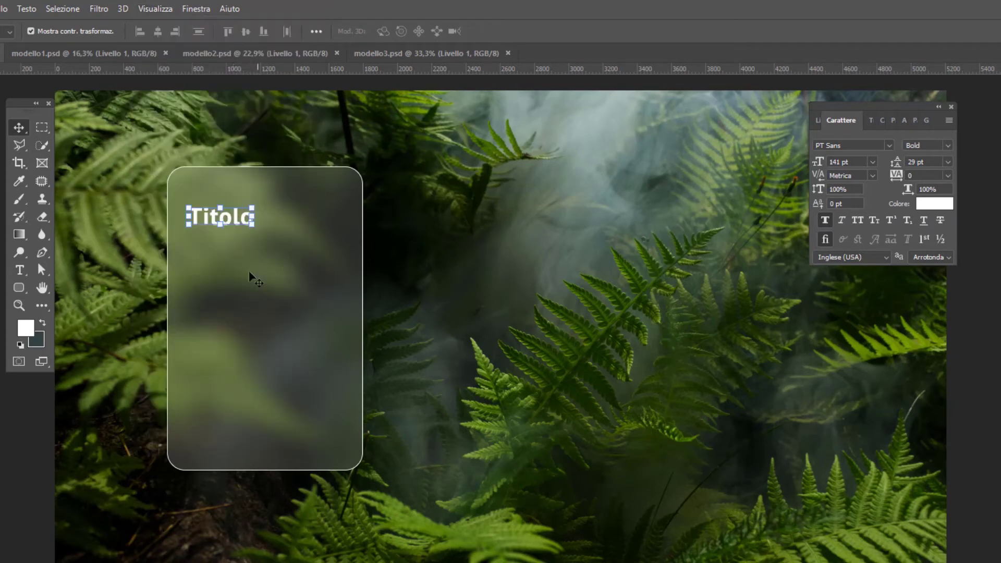
pyautogui.moveTo(235, 226); pyautogui.dragTo(275, 220)
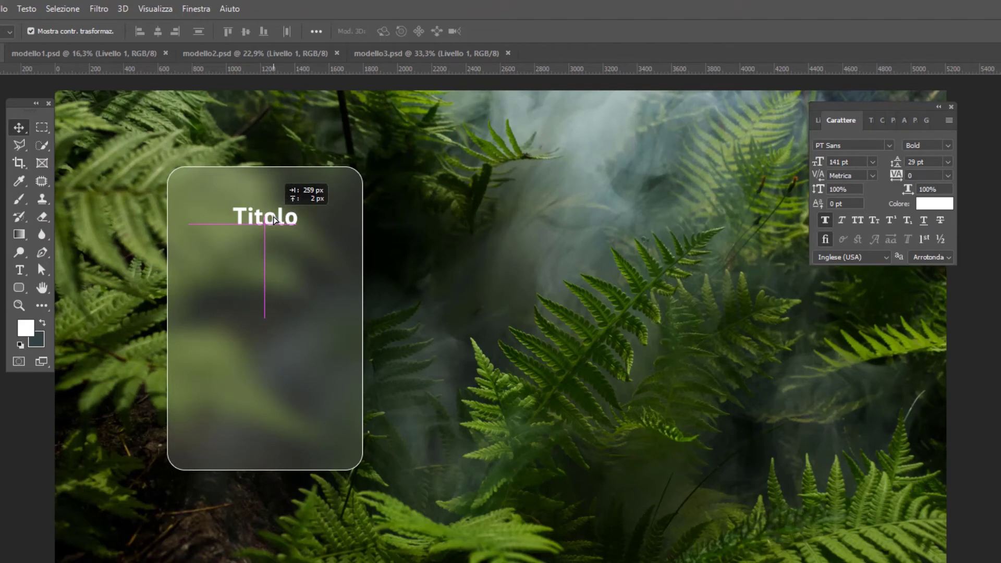
pyautogui.moveTo(274, 220); pyautogui.dragTo(281, 221)
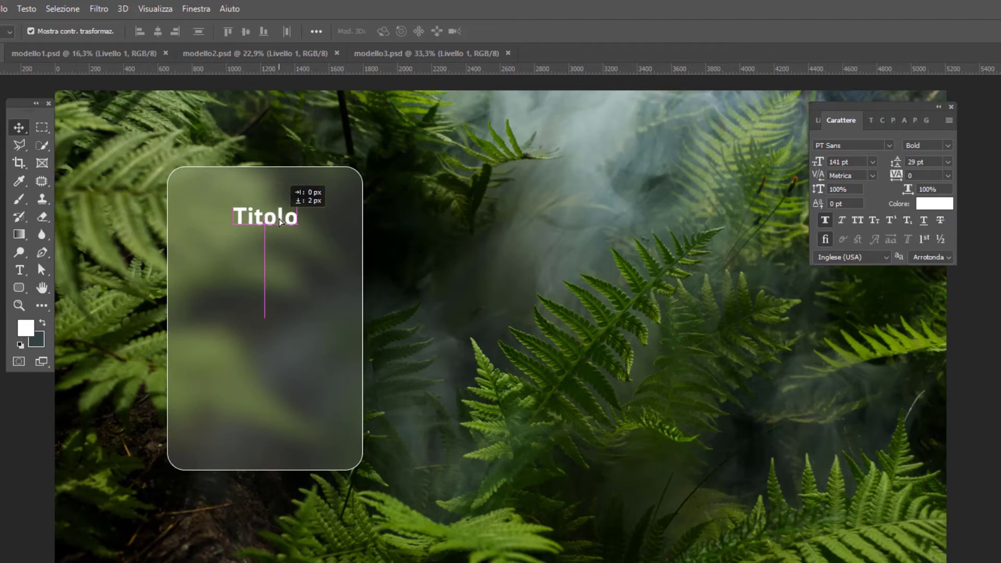
pyautogui.moveTo(280, 221); pyautogui.dragTo(280, 221)
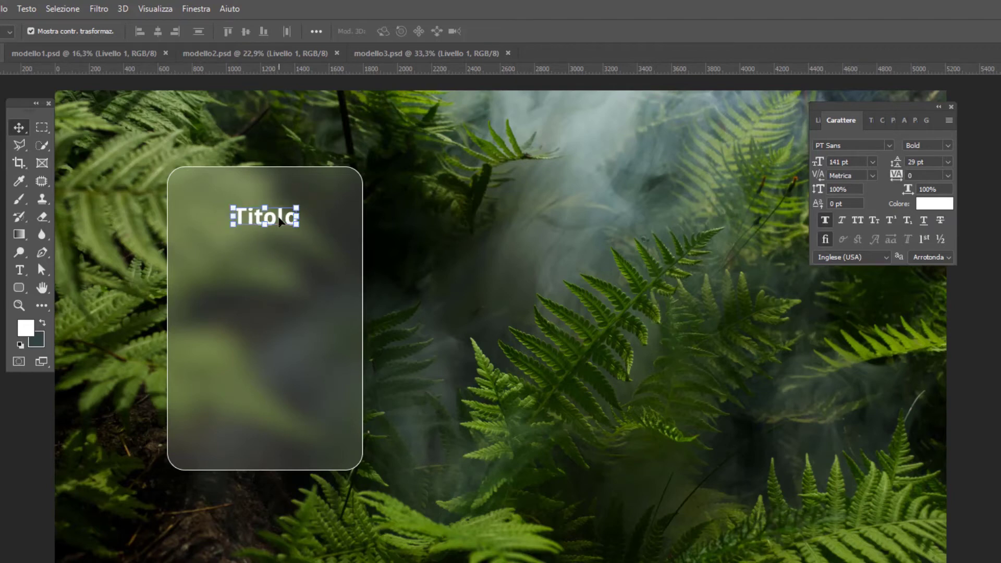
pyautogui.click(817, 120)
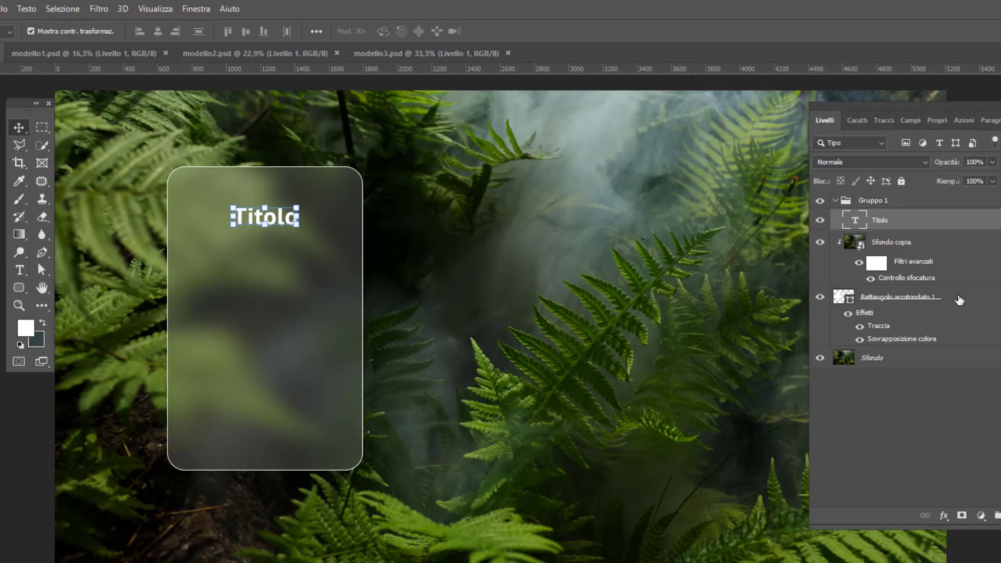
pyautogui.click(956, 297)
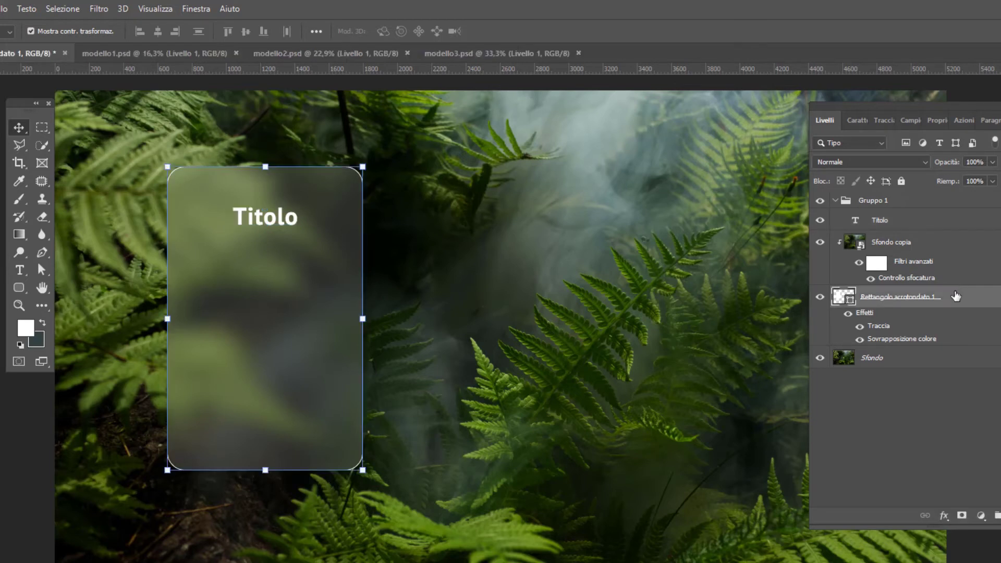
pyautogui.keyDown('ctrl'); pyautogui.click(903, 221); pyautogui.keyUp('ctrl')
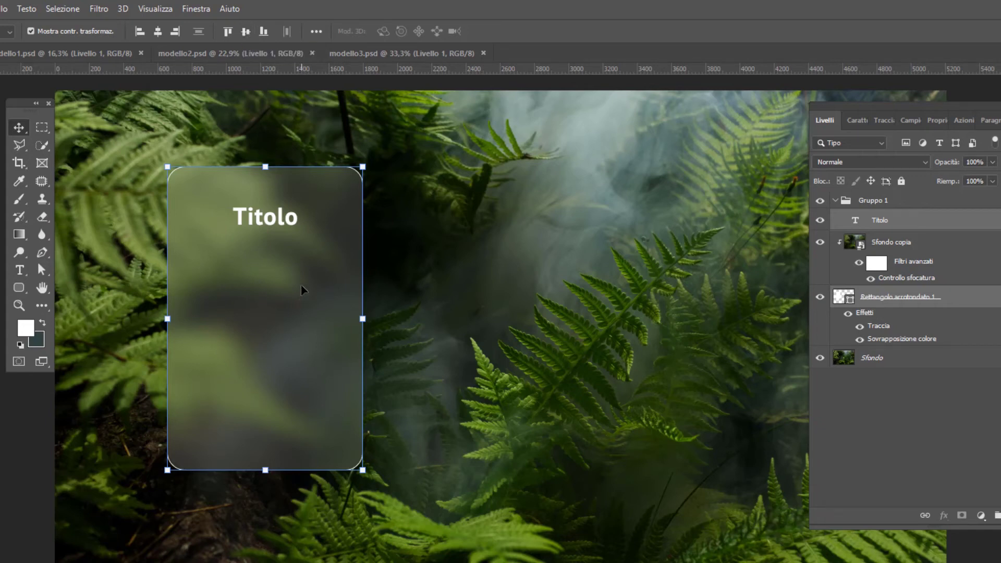
pyautogui.press('Return')
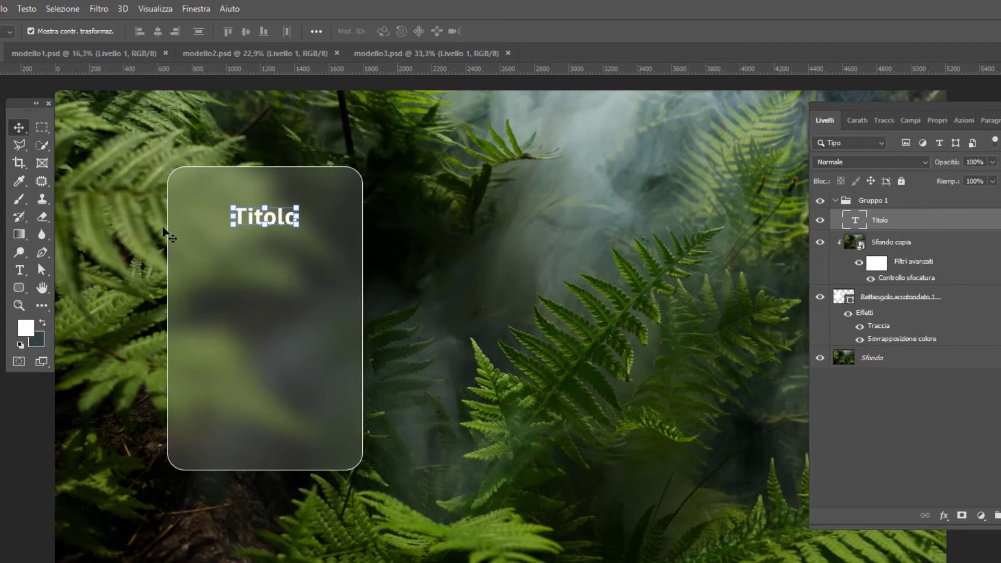
# - Pick the Line tool and set its stroke to solid white
pyautogui.click(19, 287)
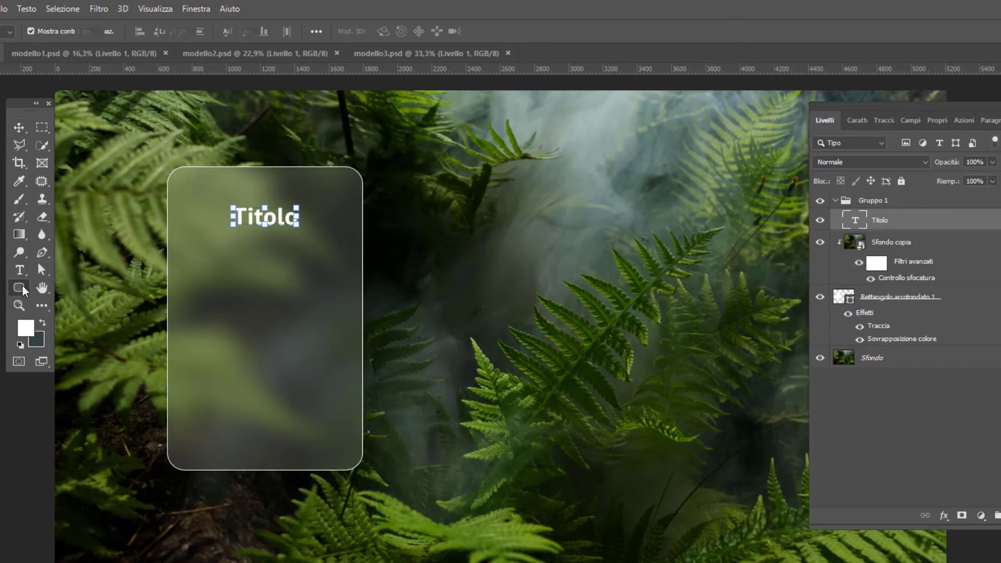
pyautogui.click(78, 340)
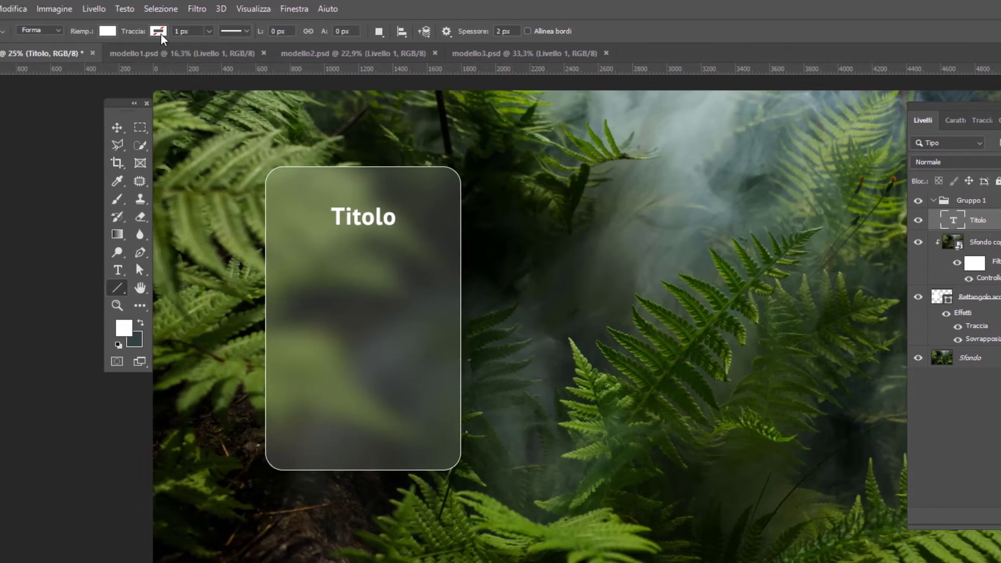
pyautogui.click(109, 31)
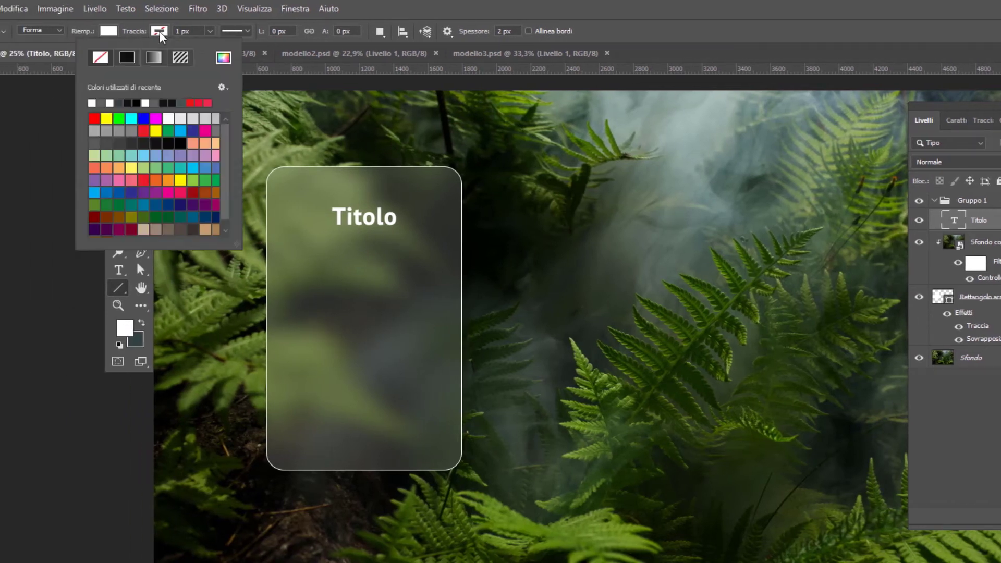
pyautogui.click(92, 102)
pyautogui.click(265, 34)
pyautogui.write('5')
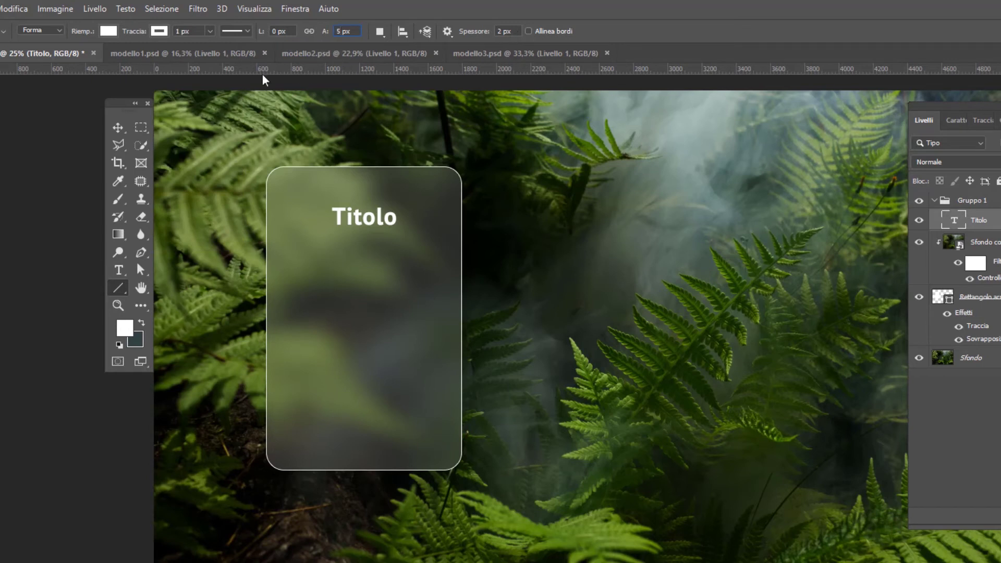
pyautogui.click(108, 31)
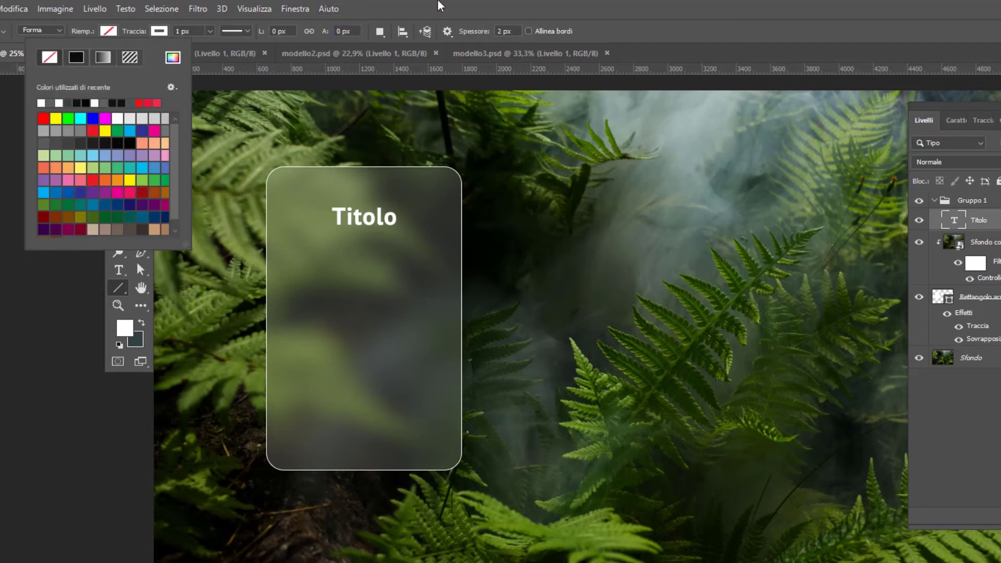
# - Add a horizontal guide across the card at about 1136 px, below the Titolo heading
pyautogui.press('Escape')
pyautogui.press('v')
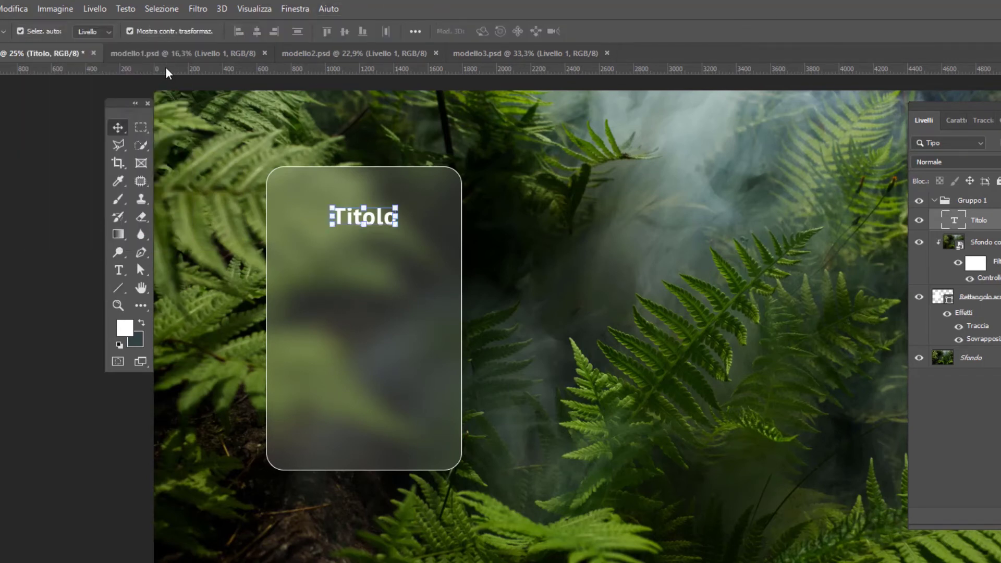
pyautogui.moveTo(167, 73); pyautogui.dragTo(176, 285)
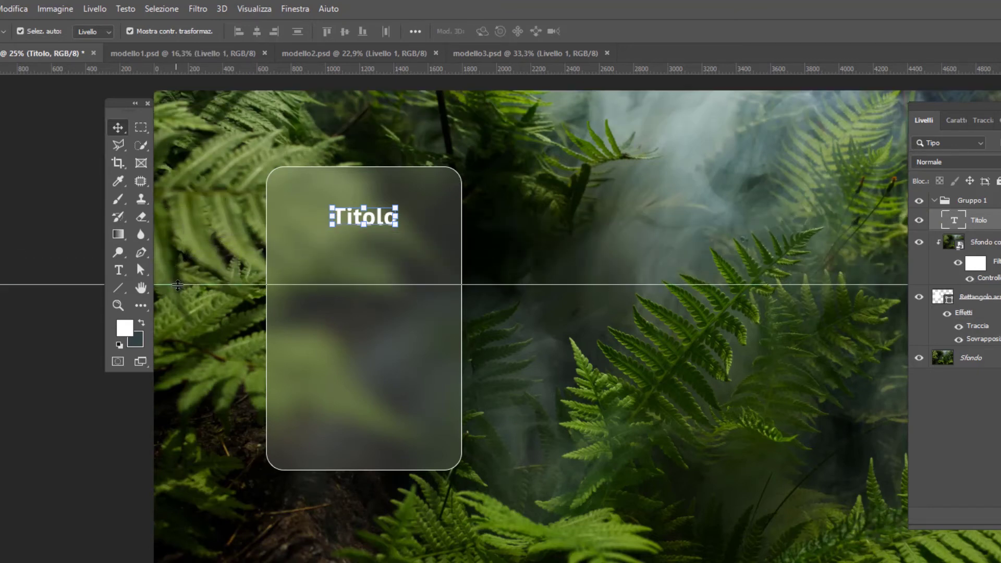
# - Draw a thin horizontal line, Forma 1, across the card along the guide
pyautogui.click(120, 293)
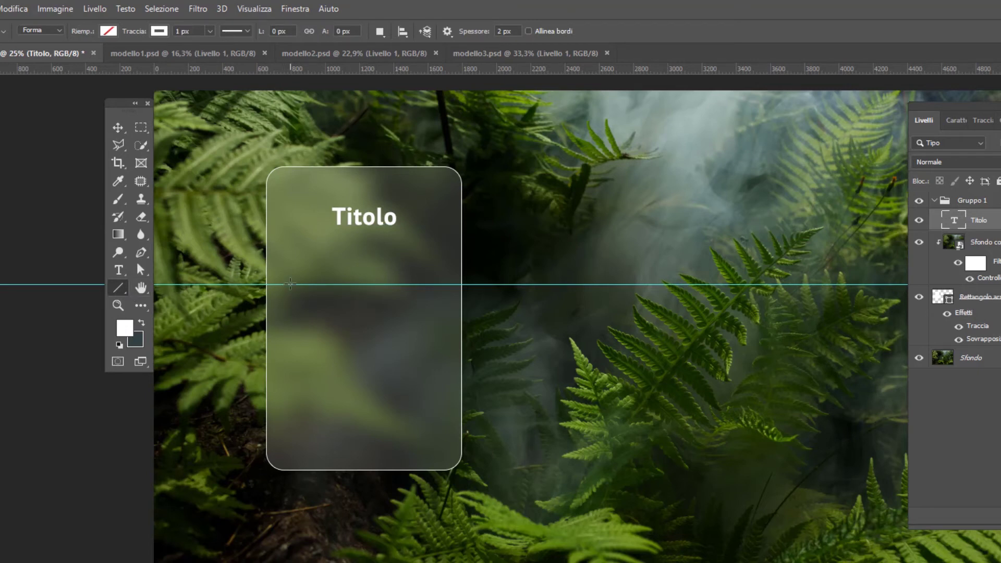
pyautogui.moveTo(290, 284); pyautogui.dragTo(433, 284)
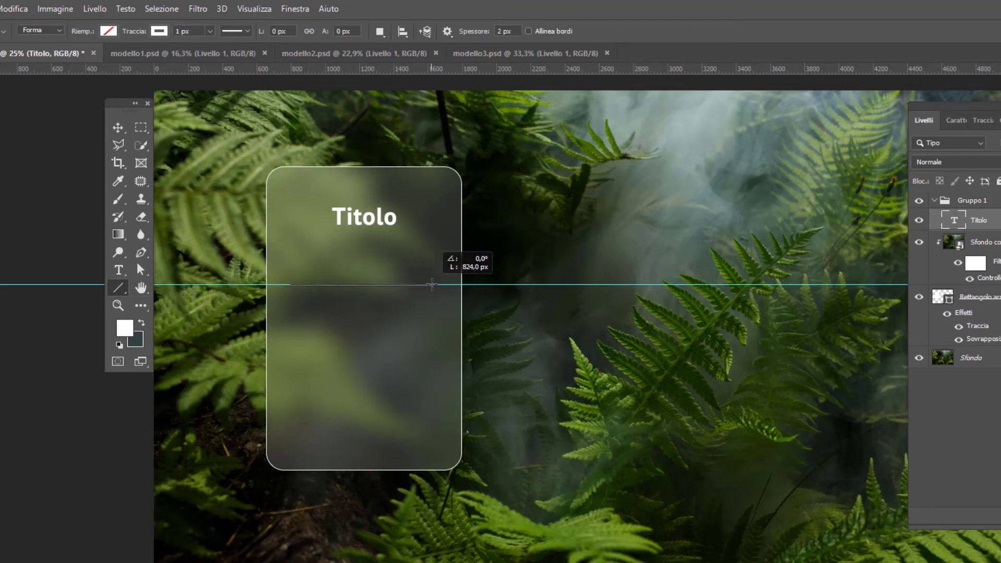
pyautogui.moveTo(433, 284); pyautogui.dragTo(432, 284)
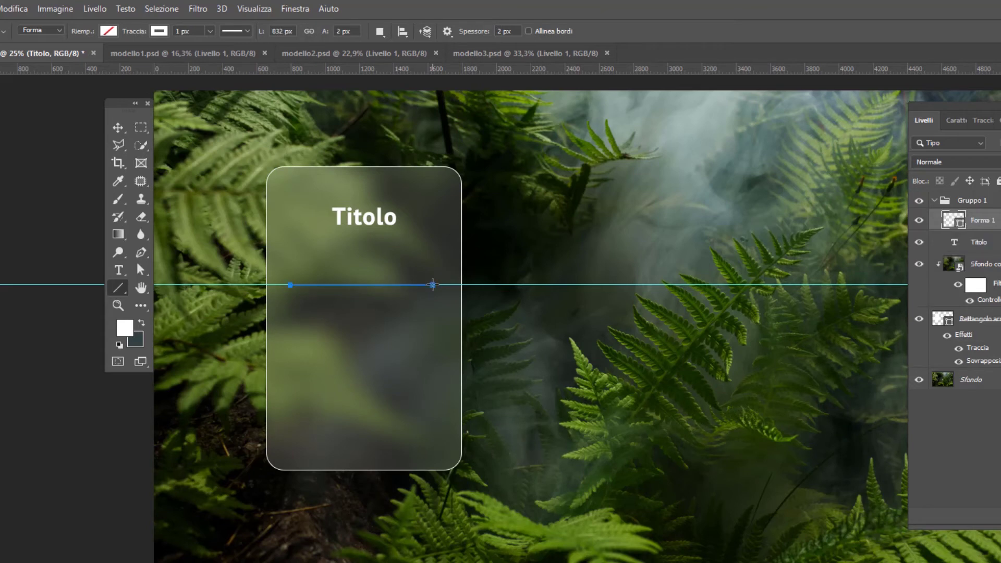
pyautogui.hotkey('ctrl', 'h')
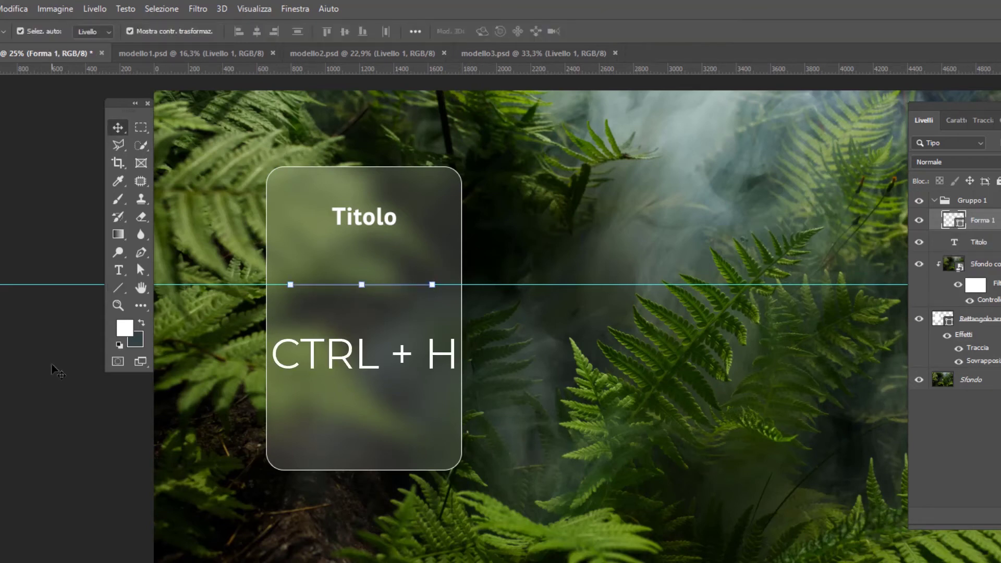
# - Hide the guides and centre Forma 1 horizontally on the rounded rectangle
pyautogui.hotkey('ctrl', 'h')
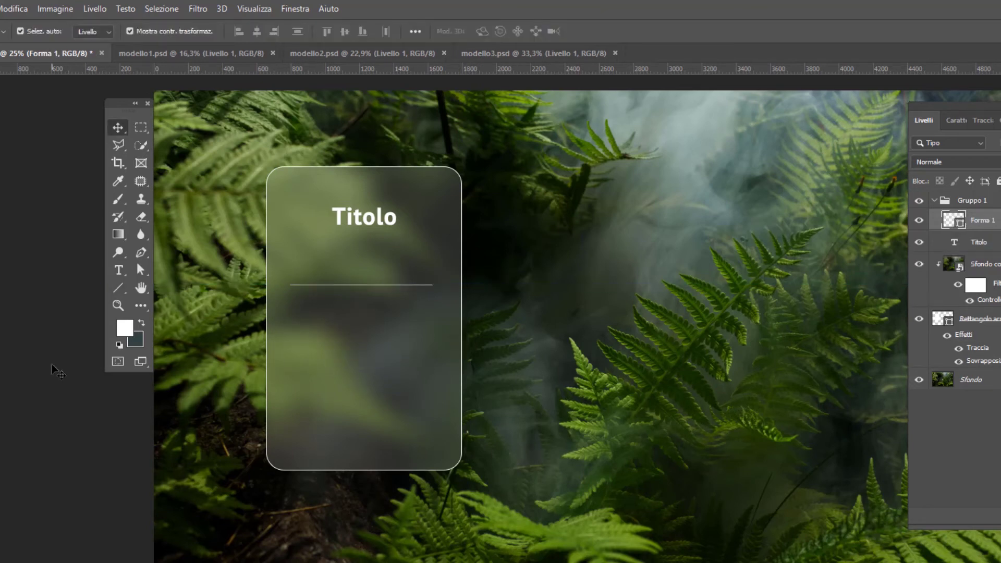
pyautogui.click(374, 288)
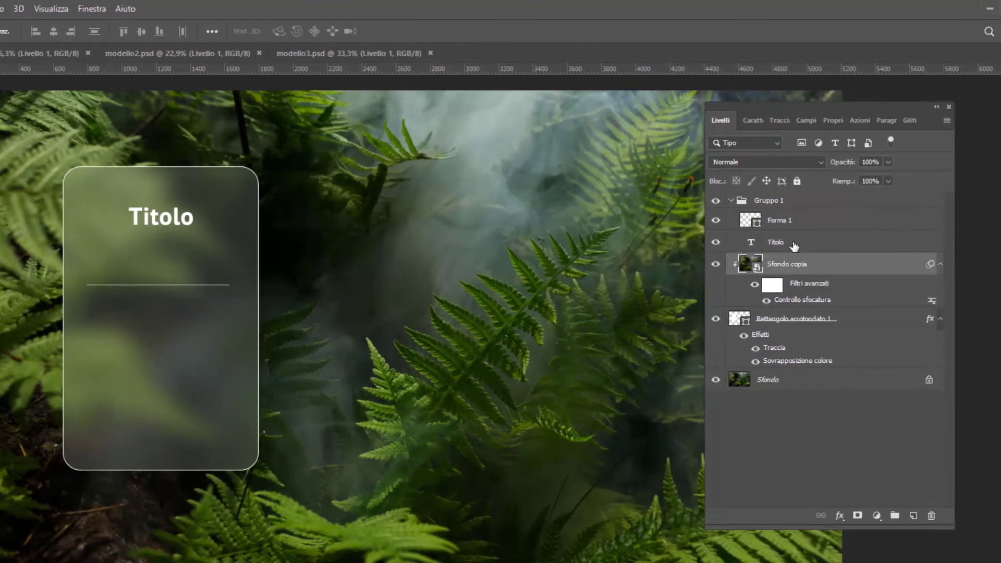
pyautogui.click(795, 224)
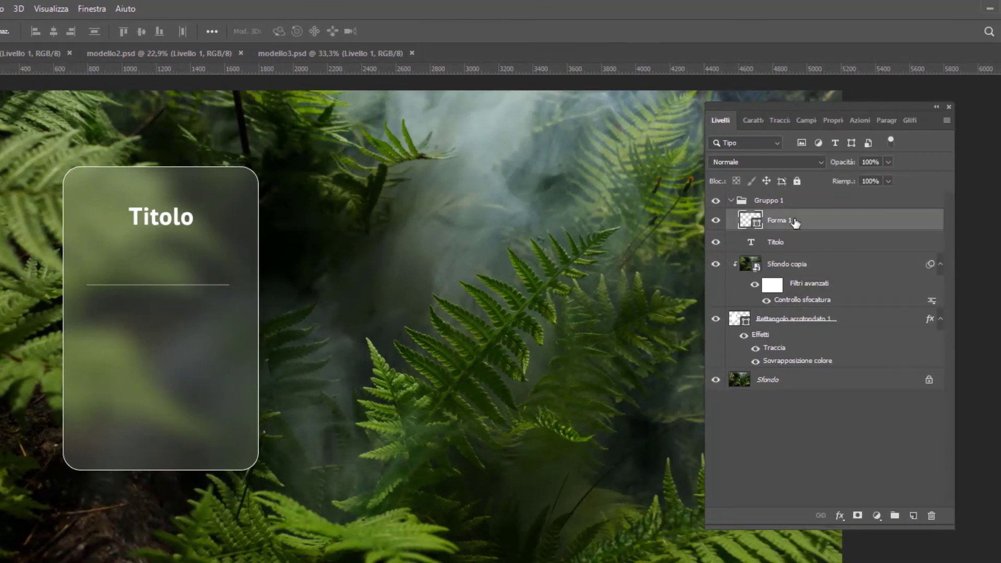
pyautogui.keyDown('ctrl'); pyautogui.click(866, 319); pyautogui.keyUp('ctrl')
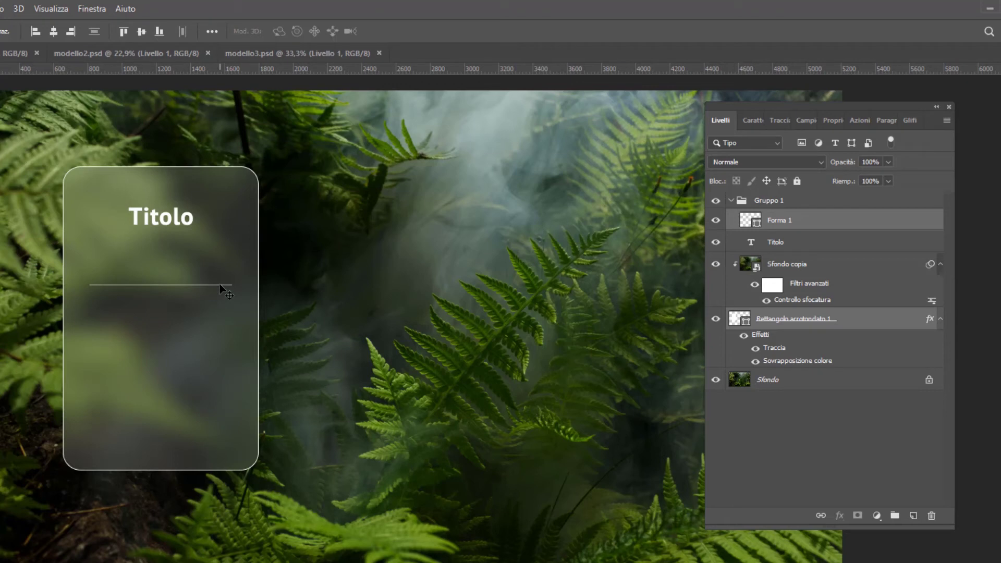
pyautogui.click(822, 223)
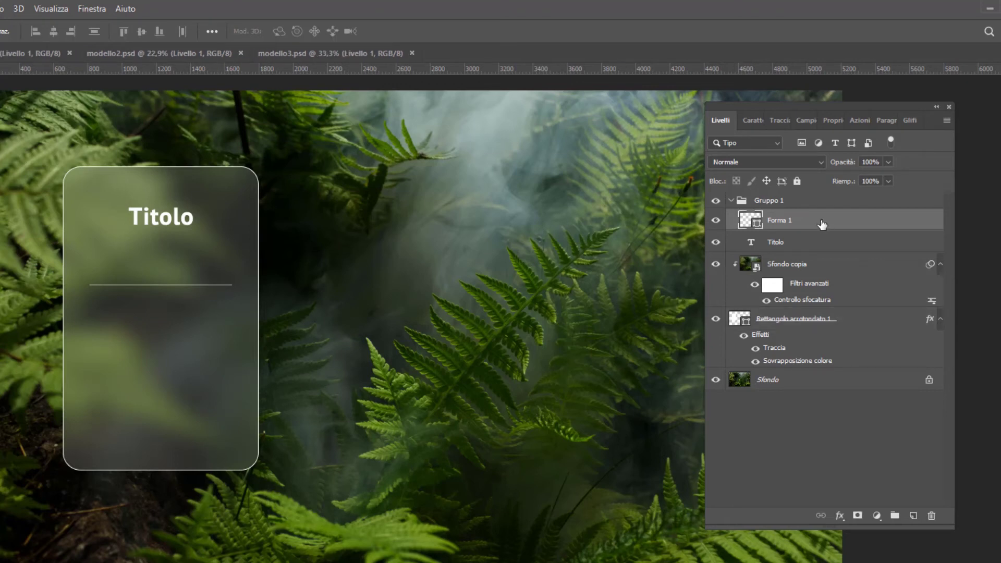
# - Duplicate Forma 1 as Forma 1 copia lower on the card, and duplicate the Titolo layer
pyautogui.moveTo(823, 223); pyautogui.dragTo(914, 516)
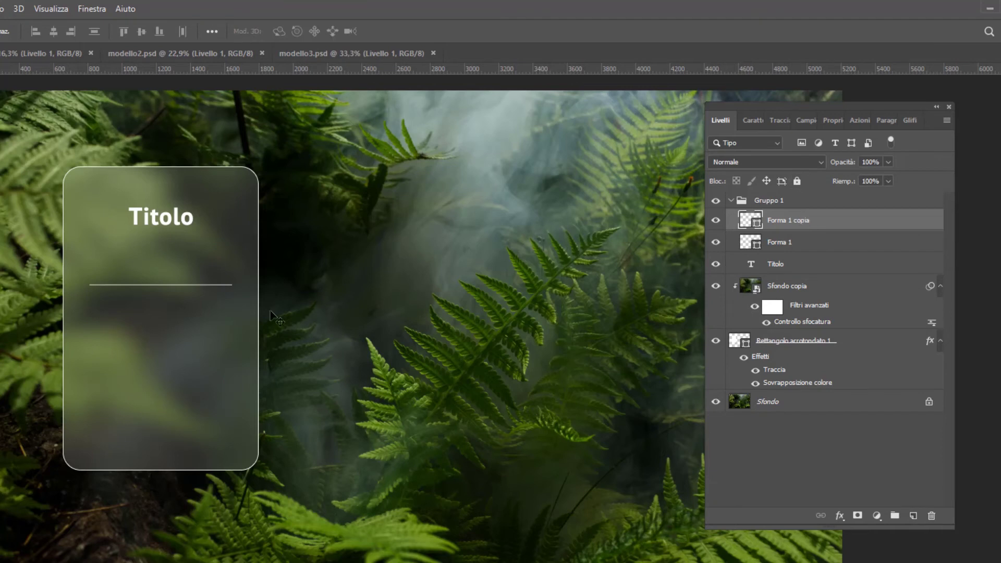
pyautogui.moveTo(11, 240); pyautogui.dragTo(10, 284)
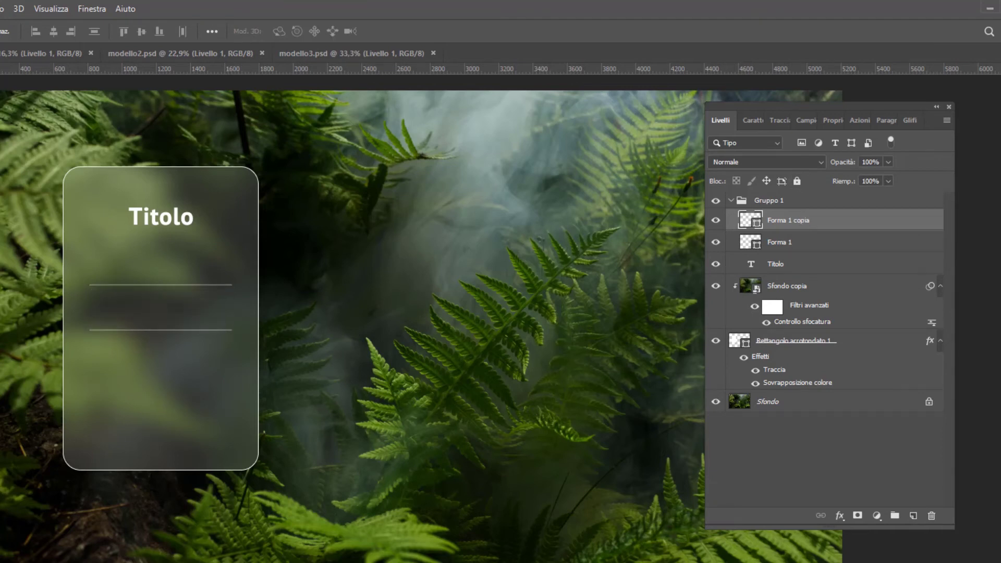
pyautogui.moveTo(777, 264); pyautogui.dragTo(913, 515)
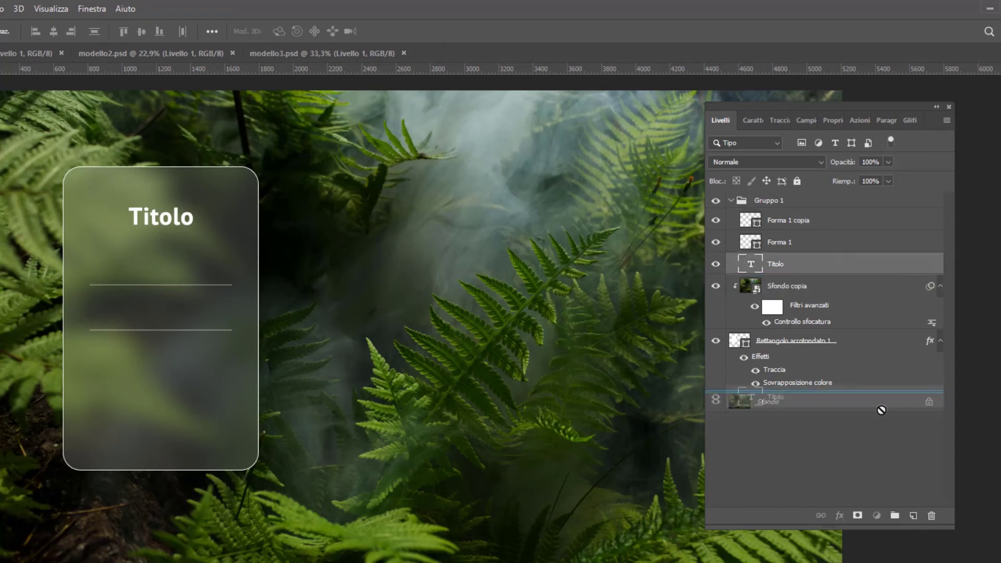
# - Place Titolo copia at 100 pt just above the first line, with a vertical guide at the card's left
pyautogui.moveTo(165, 223); pyautogui.dragTo(121, 271)
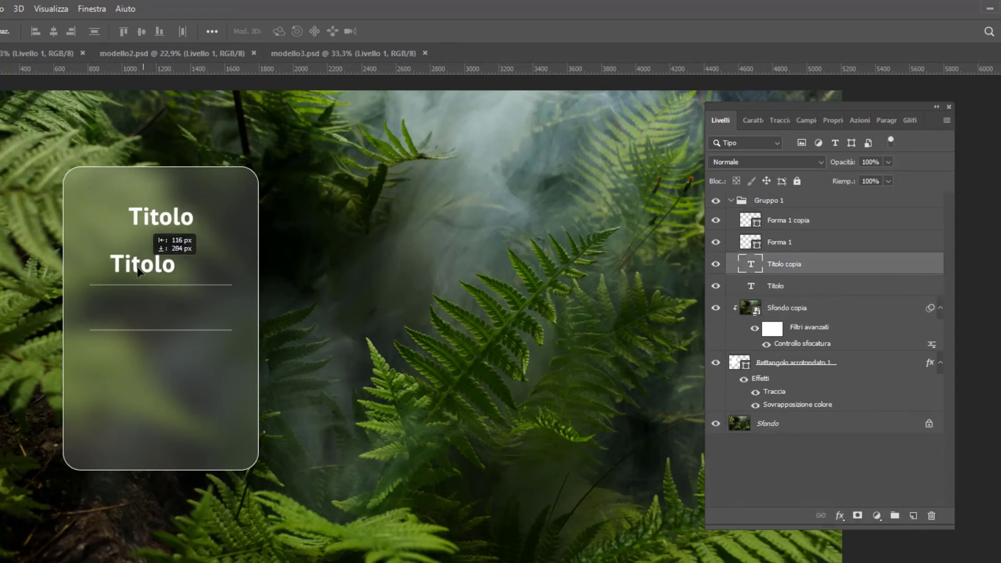
pyautogui.click(753, 121)
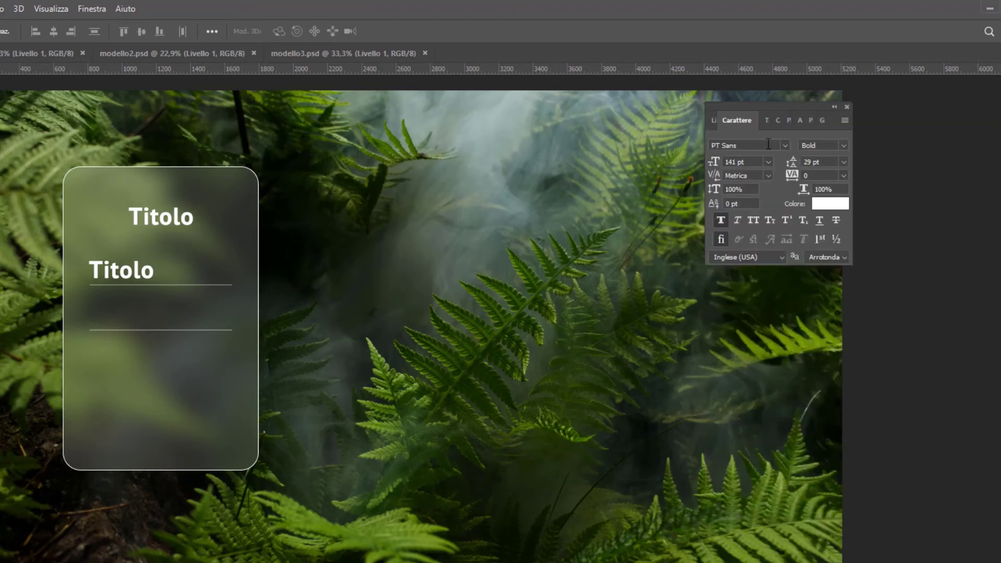
pyautogui.click(755, 164)
pyautogui.write('100')
pyautogui.press('Return')
pyautogui.moveTo(141, 272); pyautogui.dragTo(144, 275)
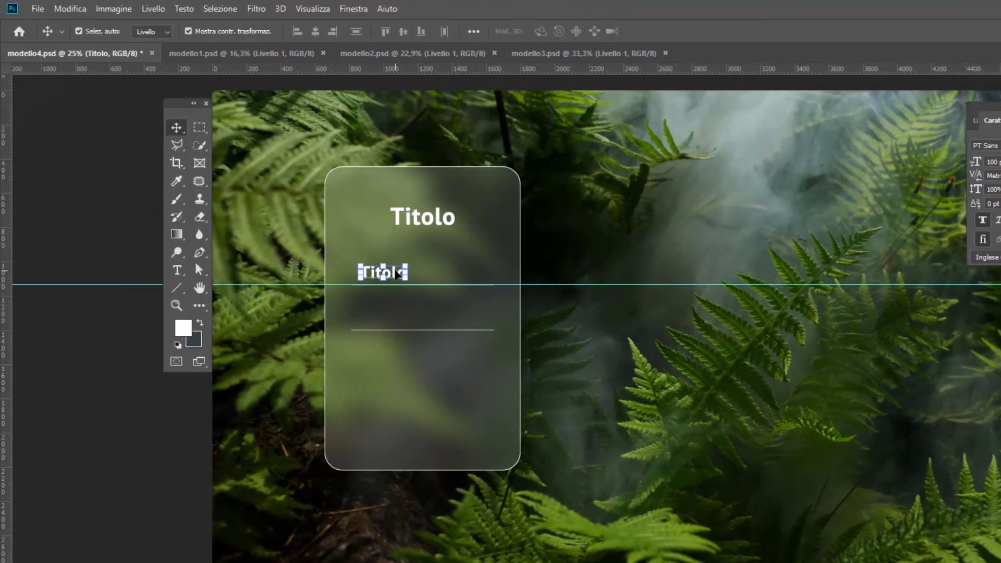
pyautogui.moveTo(7, 130); pyautogui.dragTo(356, 177)
# - Align the lower title copy to the guide and retype it as 'Nome'
pyautogui.hotkey('shift', 'Left')
pyautogui.hotkey('shift', 'Left')
pyautogui.hotkey('shift', 'Left')
pyautogui.hotkey('shift', 'Down')
pyautogui.hotkey('shift', 'Left')
pyautogui.hotkey('shift', 'Left')
pyautogui.hotkey('shift', 'Left')
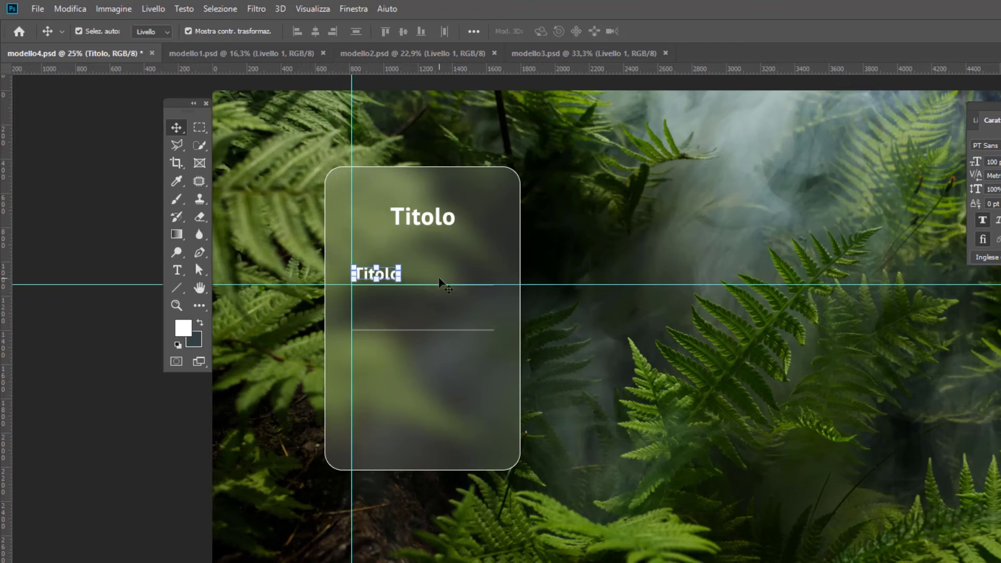
pyautogui.doubleClick(388, 275)
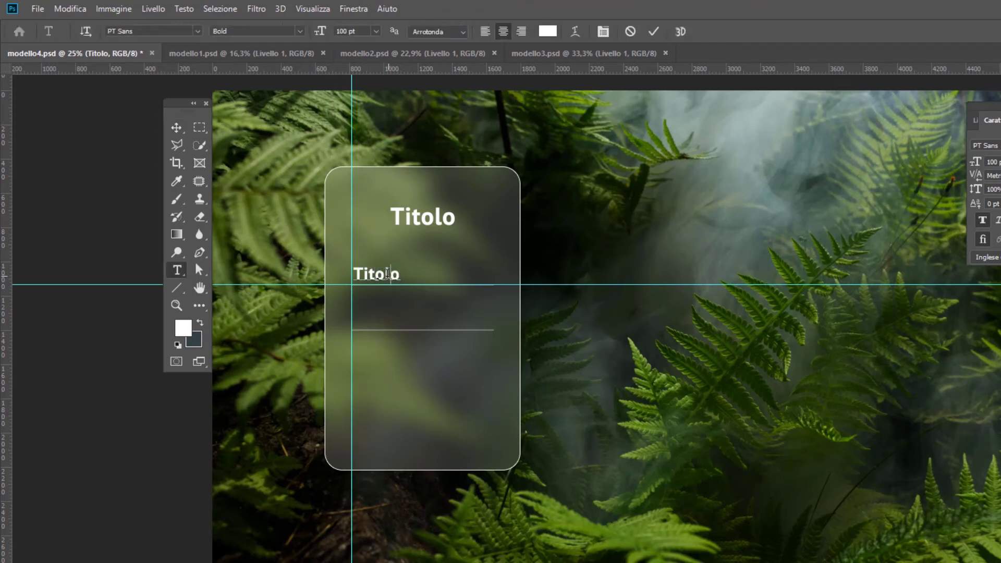
pyautogui.hotkey('ctrl', 'a')
pyautogui.write('Nome')
pyautogui.hotkey('ctrl', 'Return')
pyautogui.press('v')
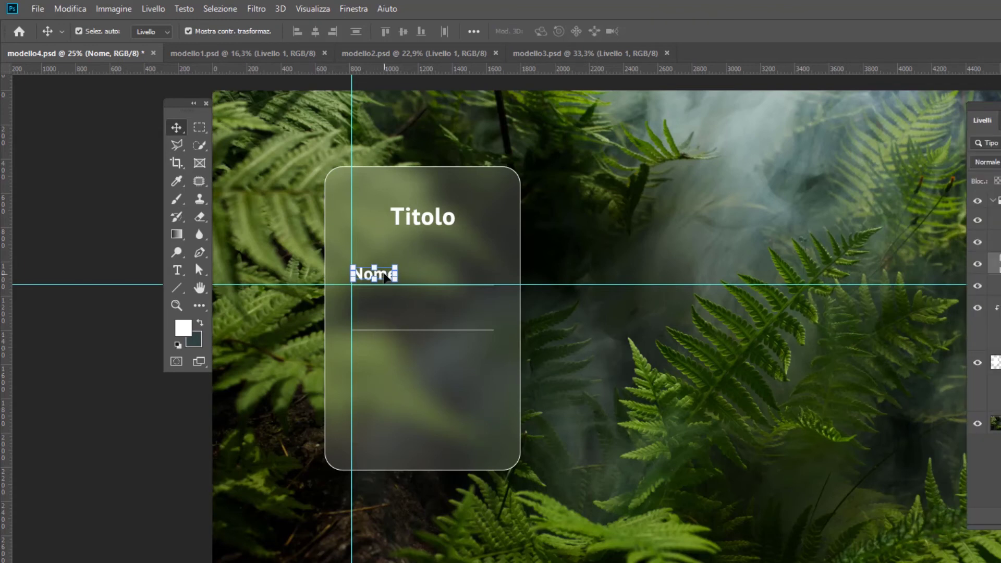
# - Copy the Nome label down above the second line and change it to 'Email'
pyautogui.press('alt')
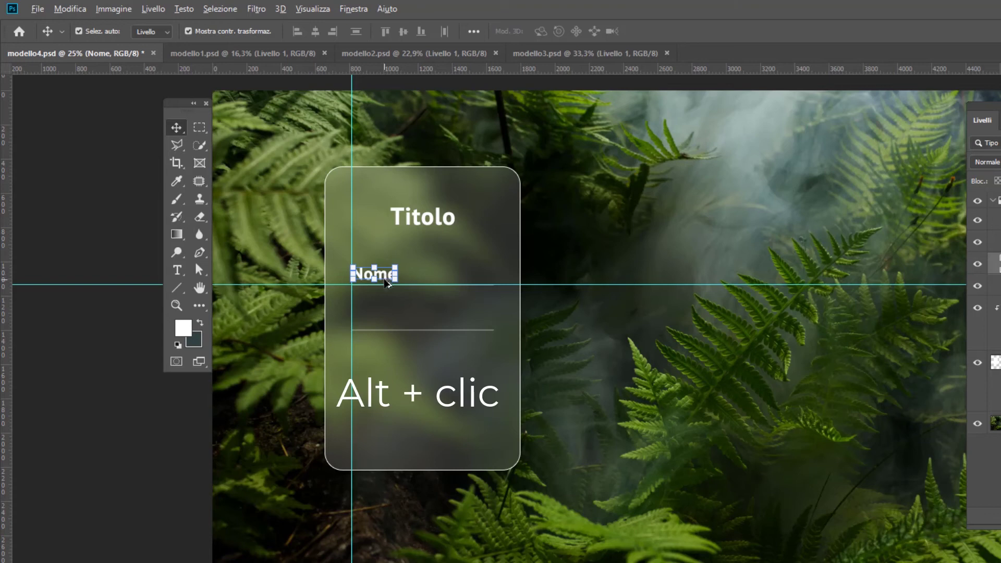
pyautogui.moveTo(387, 283); pyautogui.dragTo(385, 328)
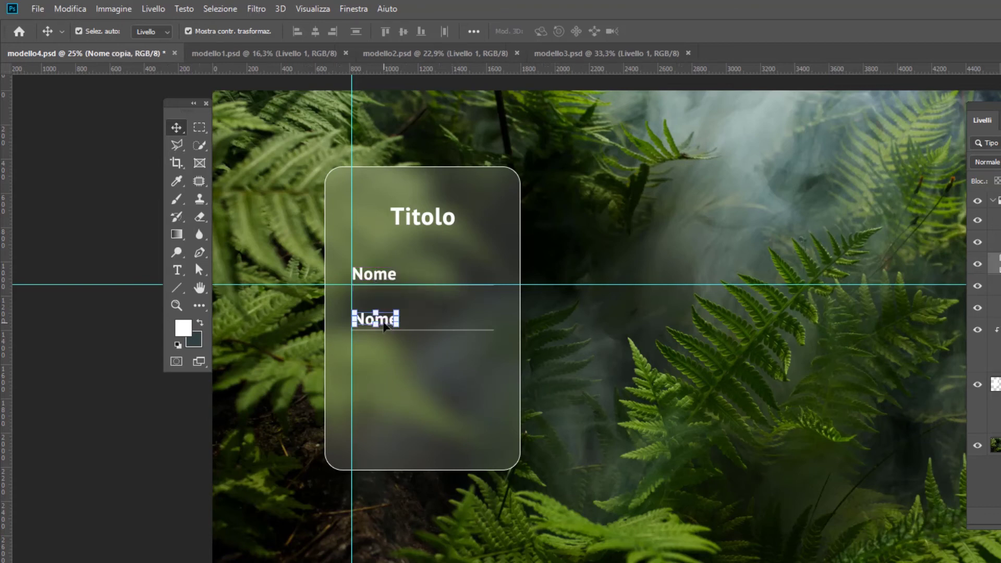
pyautogui.scroll(5, 385, 326)
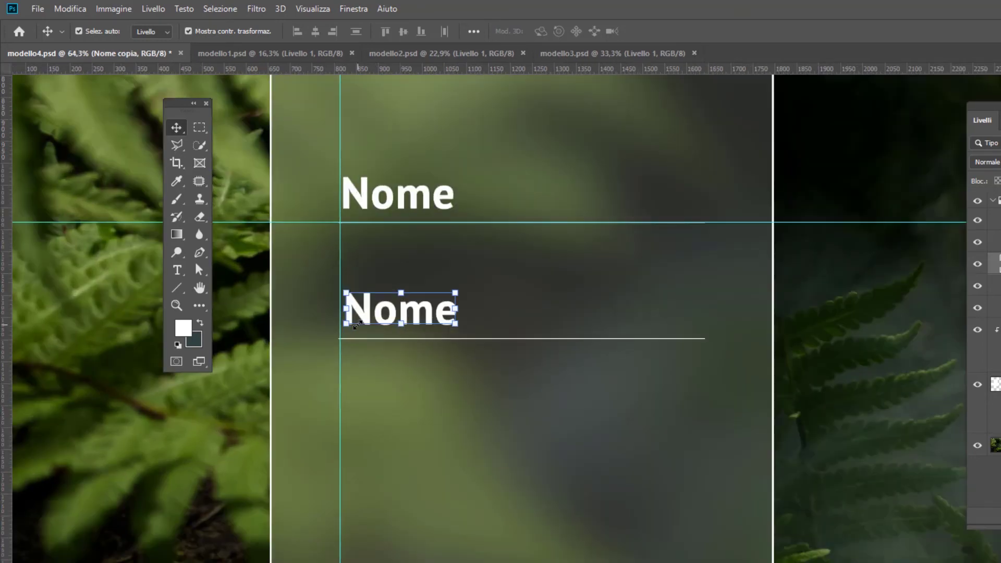
pyautogui.doubleClick(356, 323)
pyautogui.write('Email')
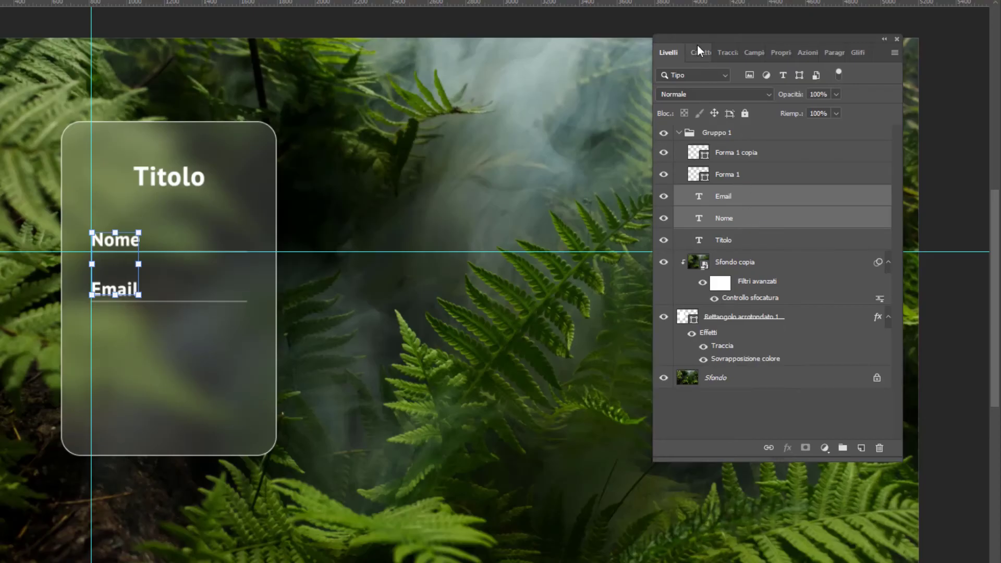
# - Set the Nome and Email labels to PT Sans Regular
pyautogui.click(698, 52)
pyautogui.click(788, 77)
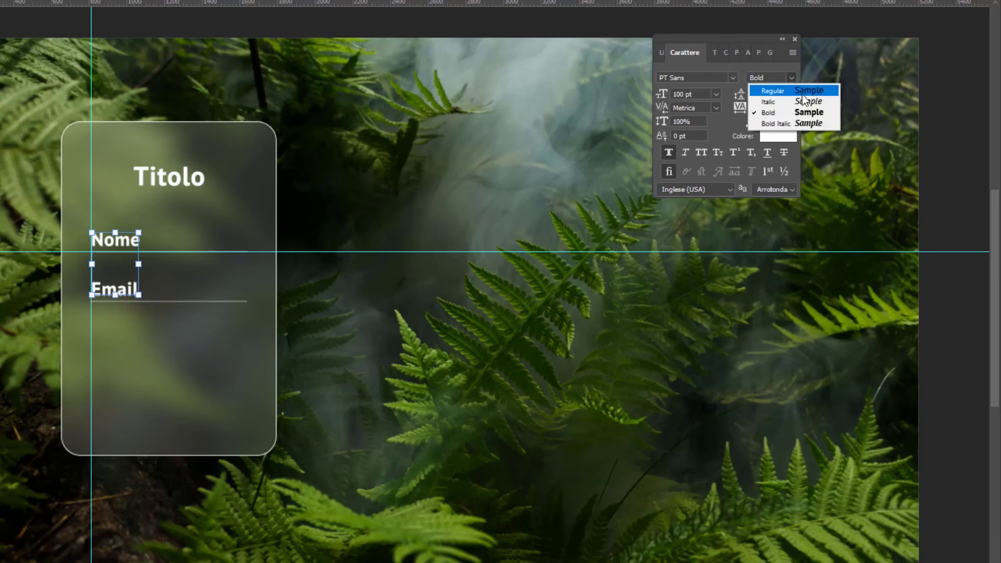
pyautogui.click(802, 92)
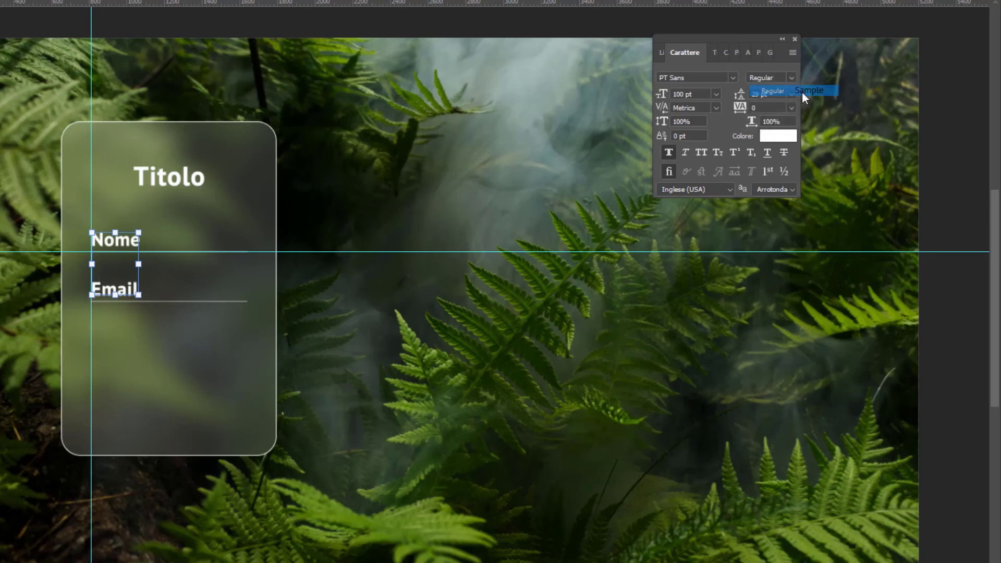
pyautogui.click(661, 53)
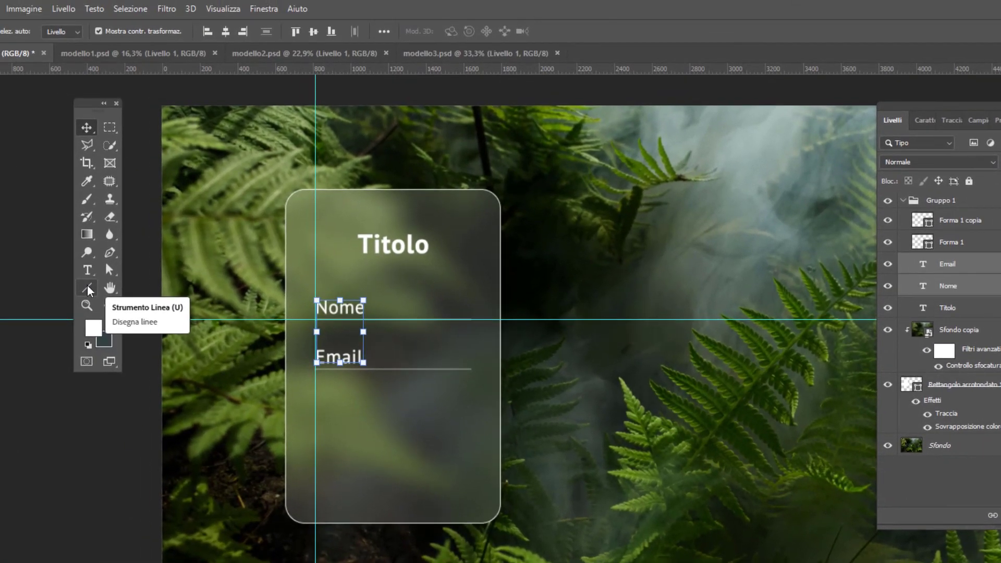
# - Draw a rounded rectangle for the button below the Email field
pyautogui.click(87, 288)
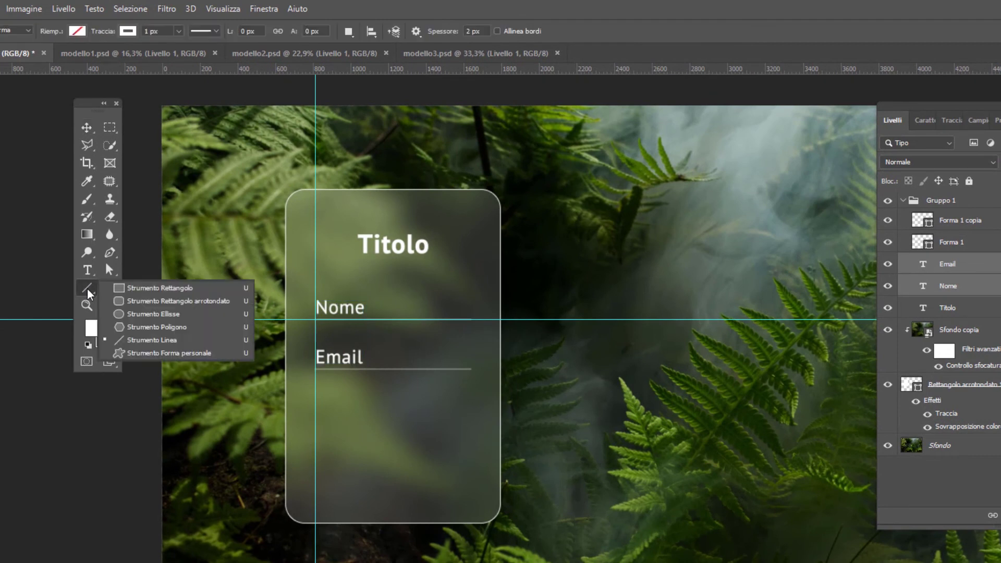
pyautogui.click(147, 301)
pyautogui.moveTo(315, 407); pyautogui.dragTo(412, 430)
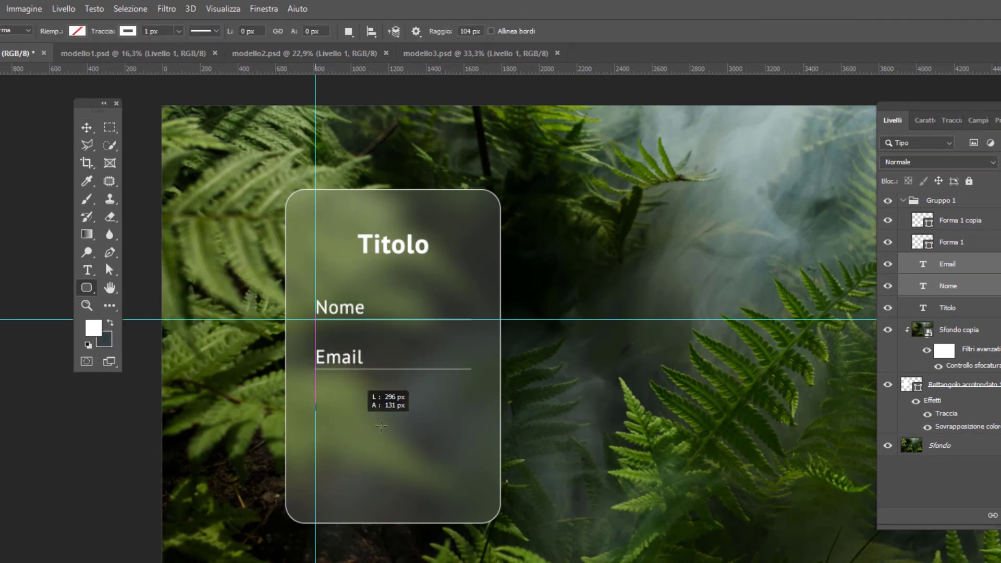
pyautogui.press('v')
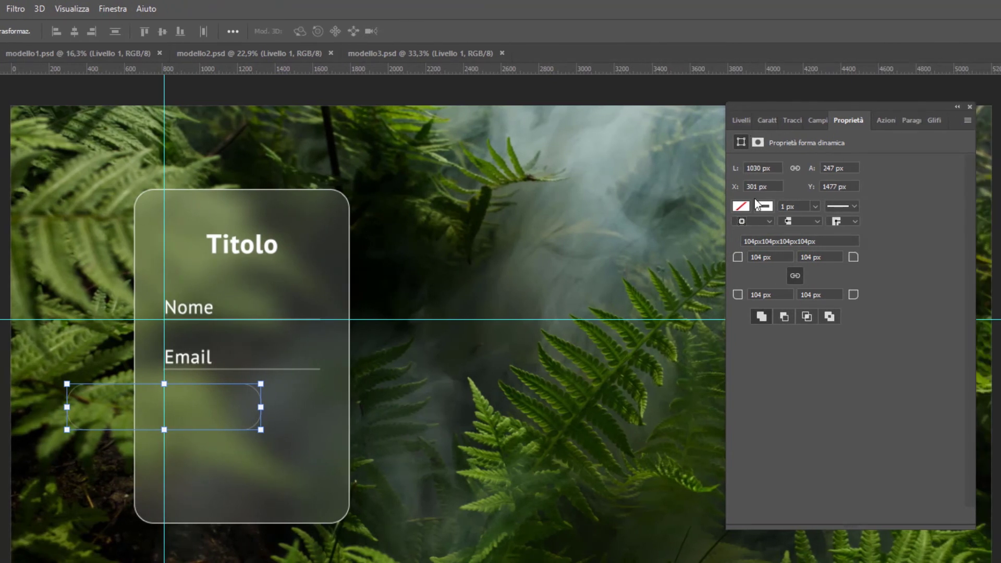
# - Give the rounded rectangle a red fill and no stroke
pyautogui.click(741, 206)
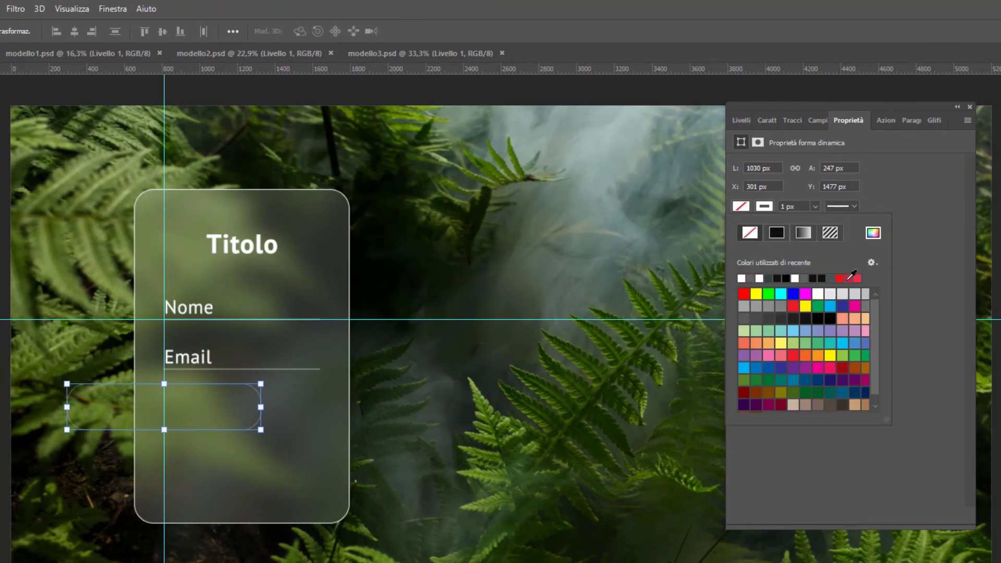
pyautogui.click(852, 278)
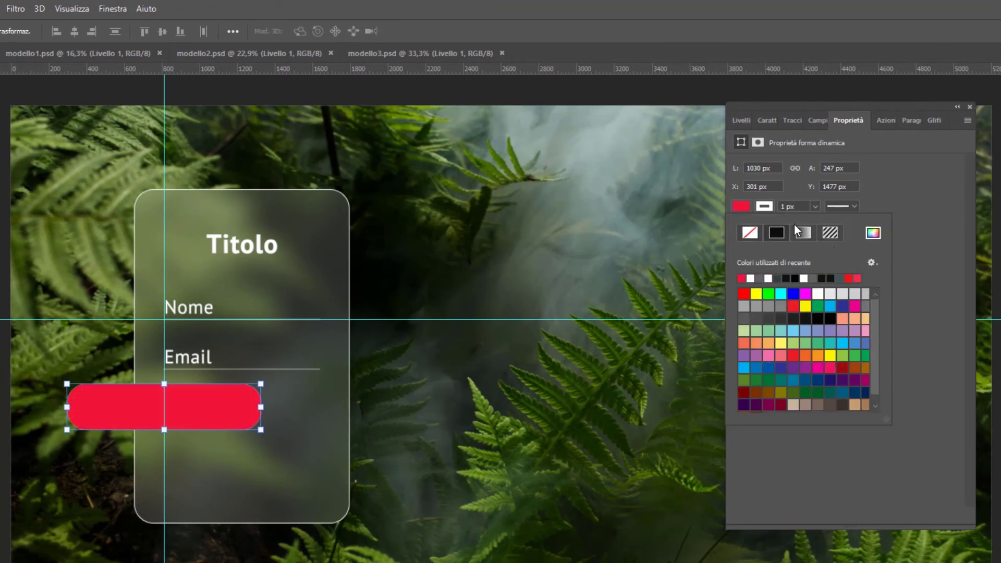
pyautogui.click(753, 230)
pyautogui.click(901, 238)
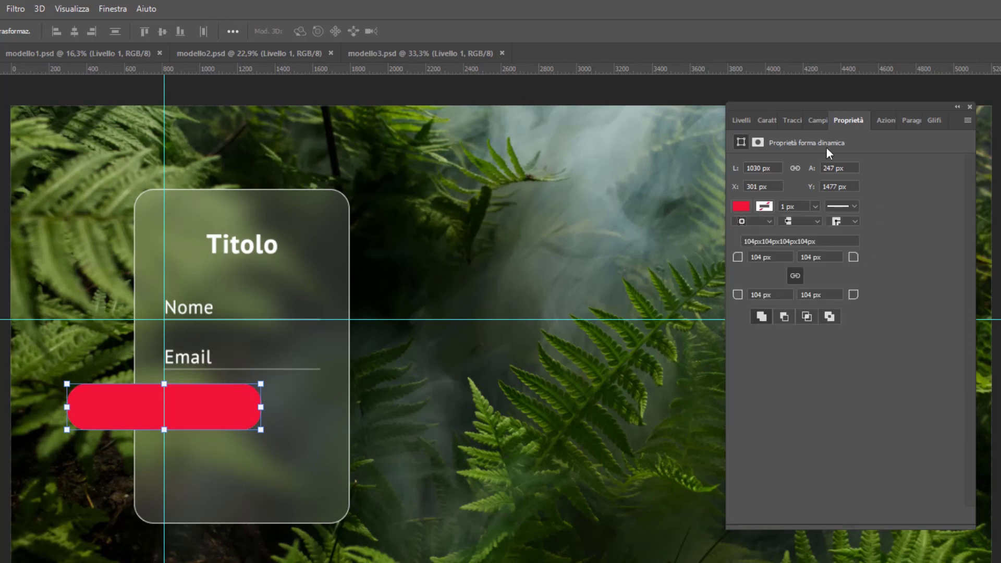
pyautogui.click(740, 121)
# - Move and scale the red rectangle to fit beneath the Email line
pyautogui.hotkey('ctrl', 't')
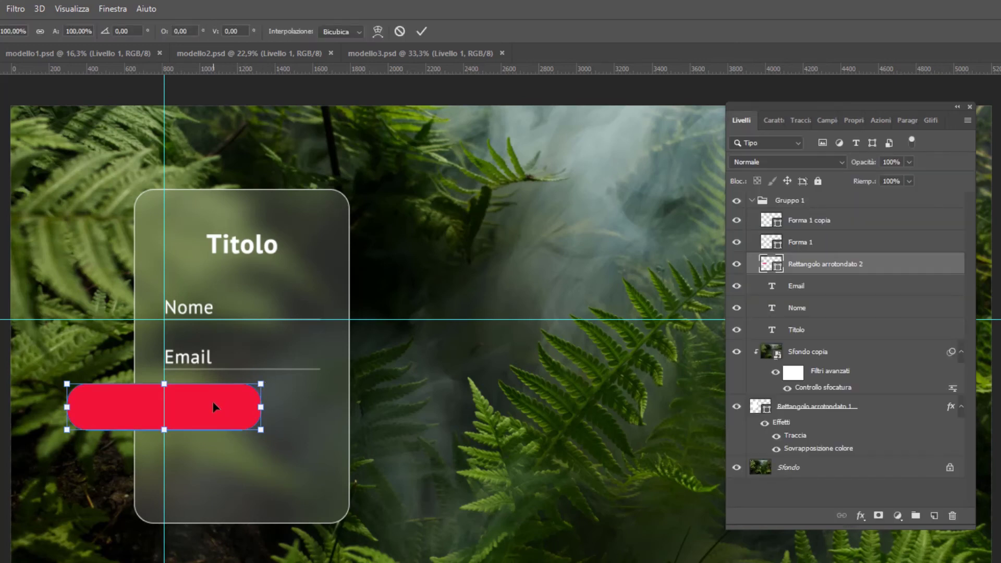
pyautogui.moveTo(213, 406)
pyautogui.mouseDown()
pyautogui.moveTo(312, 429)
pyautogui.moveTo(319, 421)
pyautogui.mouseUp()
pyautogui.moveTo(242, 399); pyautogui.dragTo(262, 436)
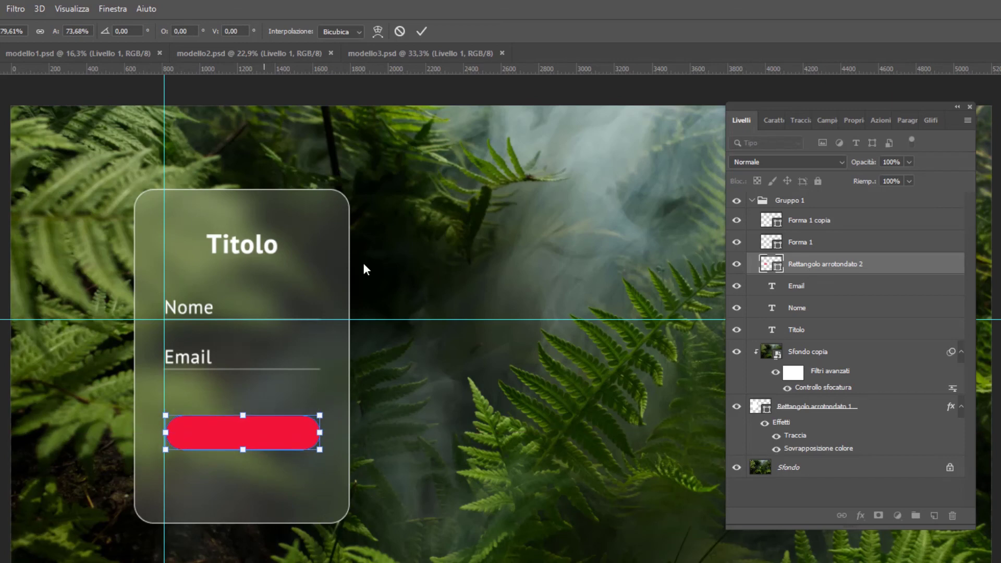
pyautogui.click(421, 32)
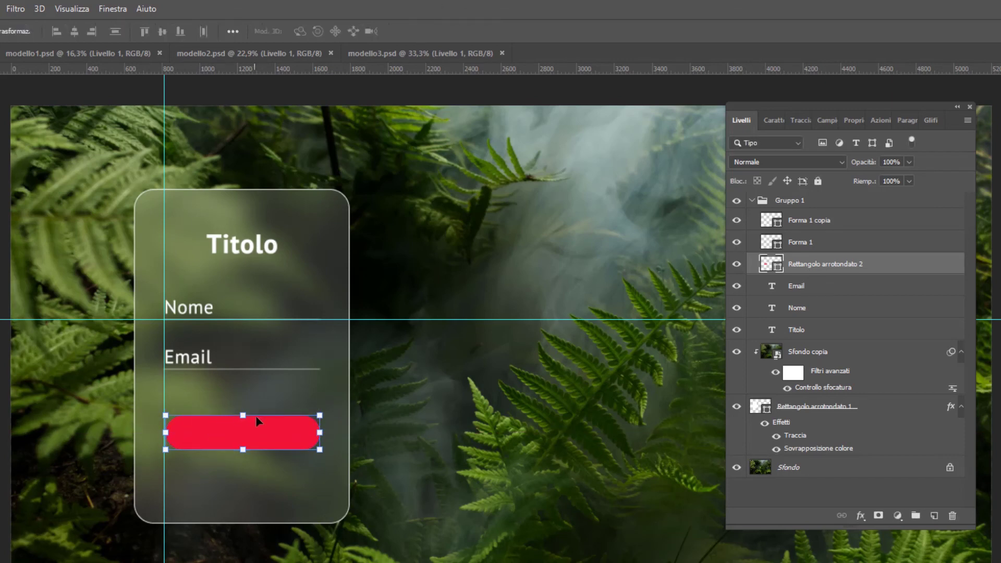
# - Copy the Email text onto the red button, top of the group, retyped as 'ISCRIVITI'
pyautogui.click(196, 361)
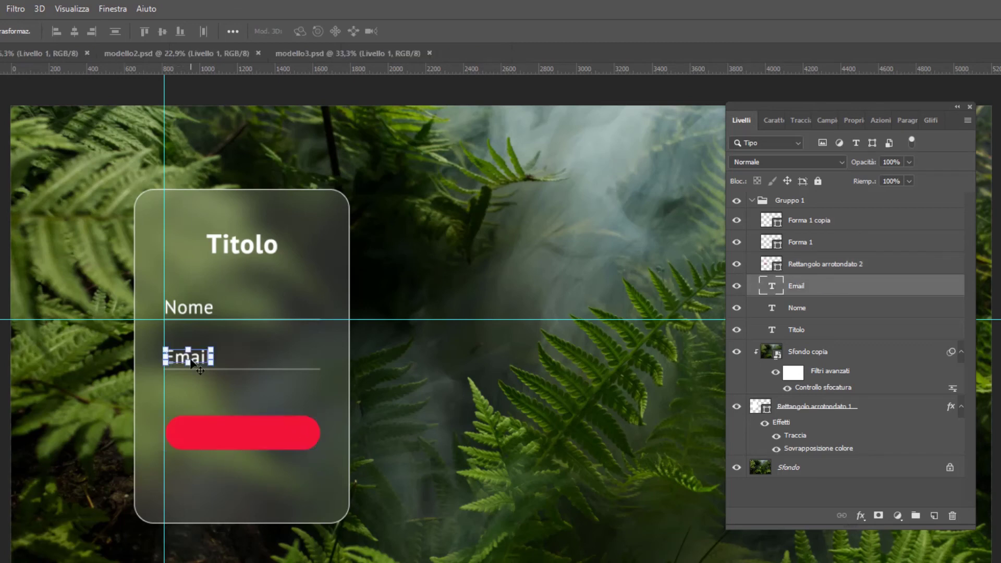
pyautogui.keyDown('alt'); pyautogui.moveTo(203, 350); pyautogui.dragTo(262, 439); pyautogui.keyUp('alt')
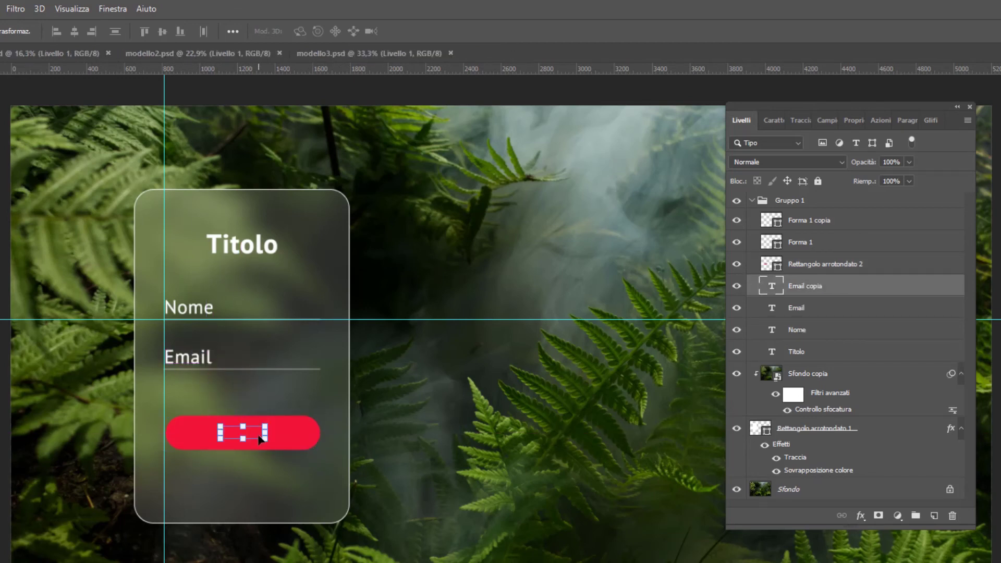
pyautogui.moveTo(812, 290); pyautogui.dragTo(821, 215)
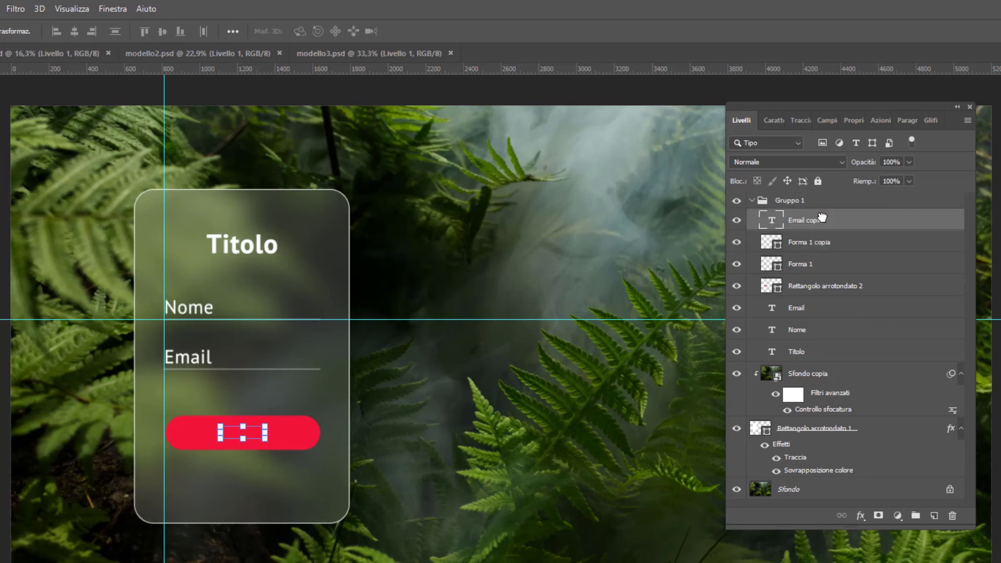
pyautogui.doubleClick(253, 438)
pyautogui.doubleClick(248, 433)
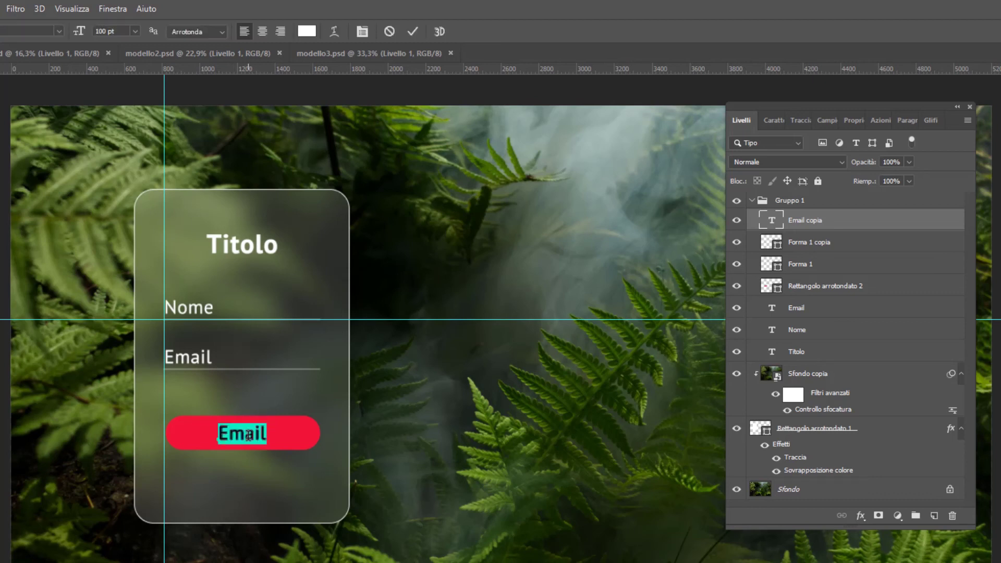
pyautogui.write('ISCRIVITI')
pyautogui.hotkey('ctrl', 'Return')
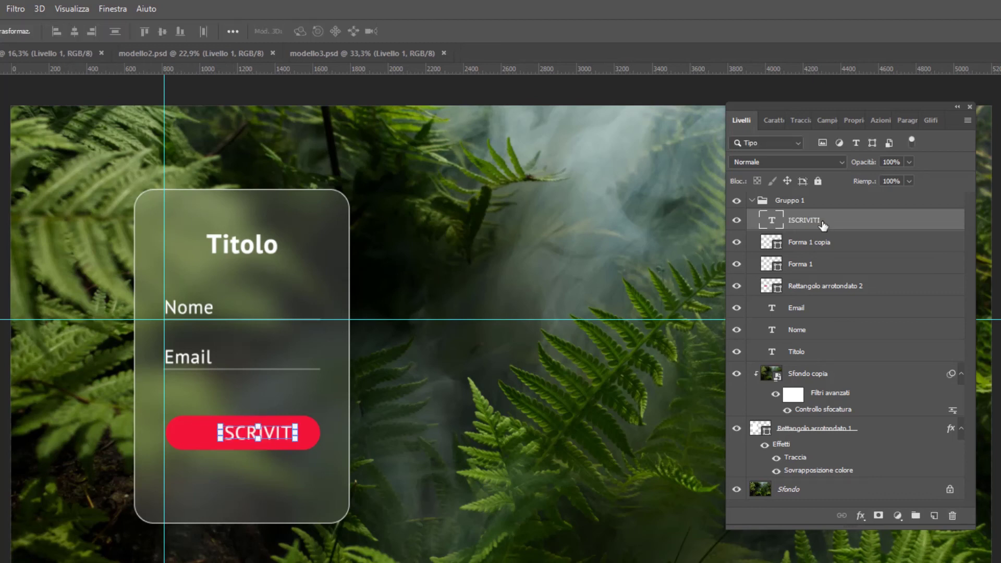
# - Centre the ISCRIVITI text horizontally on the red button
pyautogui.keyDown('shift'); pyautogui.click(853, 245); pyautogui.keyUp('shift')
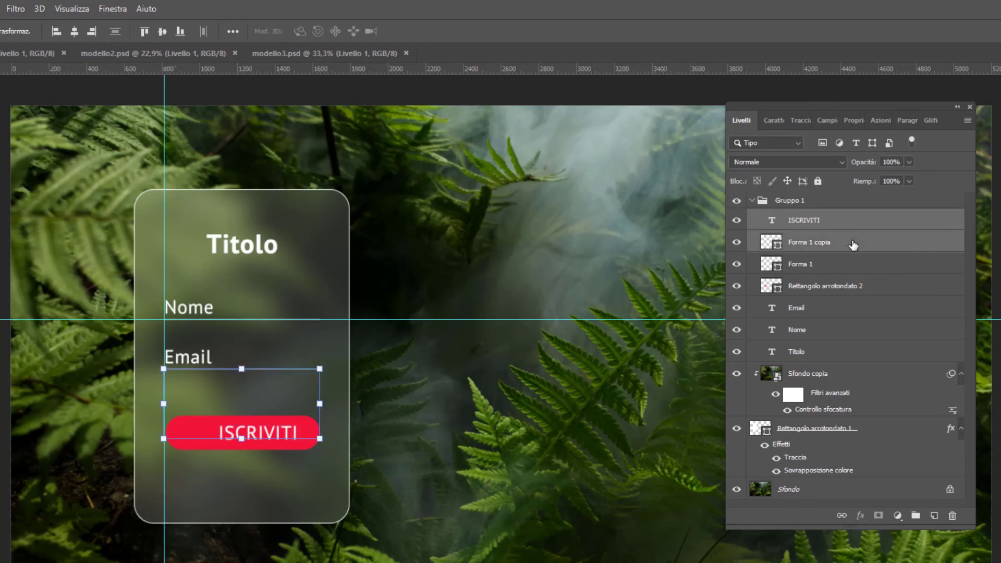
pyautogui.keyDown('ctrl'); pyautogui.click(853, 243); pyautogui.keyUp('ctrl')
pyautogui.keyDown('ctrl'); pyautogui.click(834, 286); pyautogui.keyUp('ctrl')
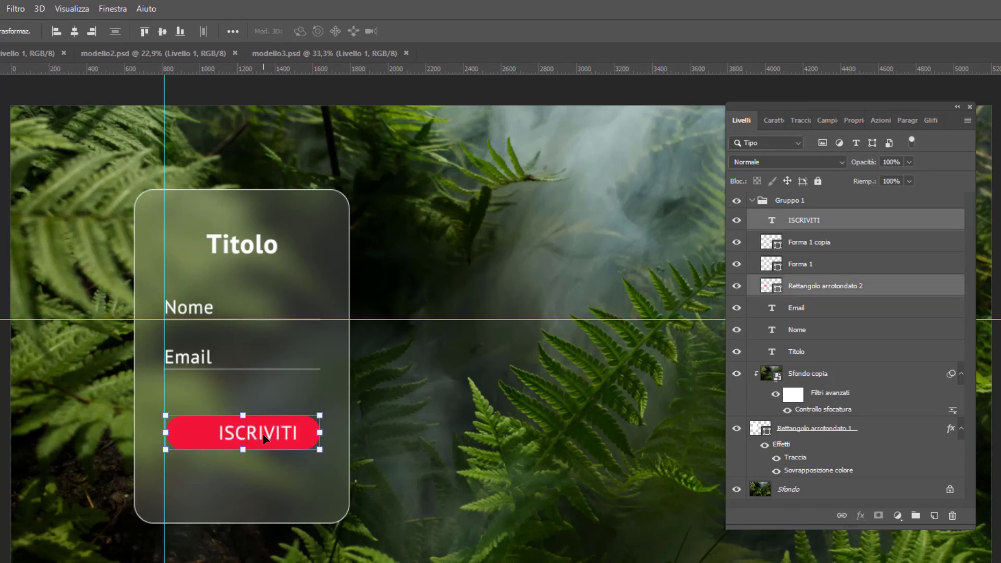
pyautogui.click(76, 32)
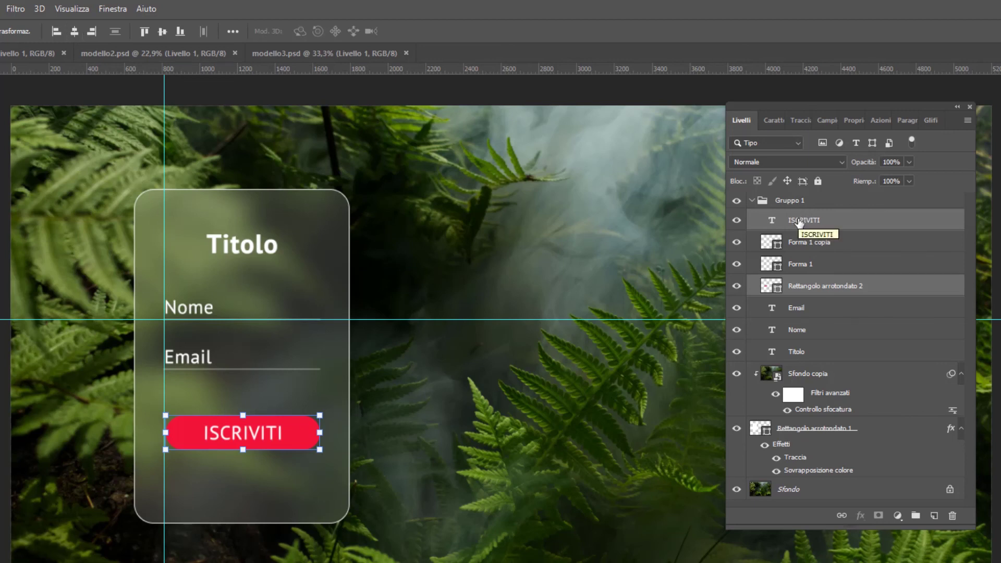
# - Make the ISCRIVITI label Bold and hide the guides
pyautogui.doubleClick(771, 220)
pyautogui.click(774, 120)
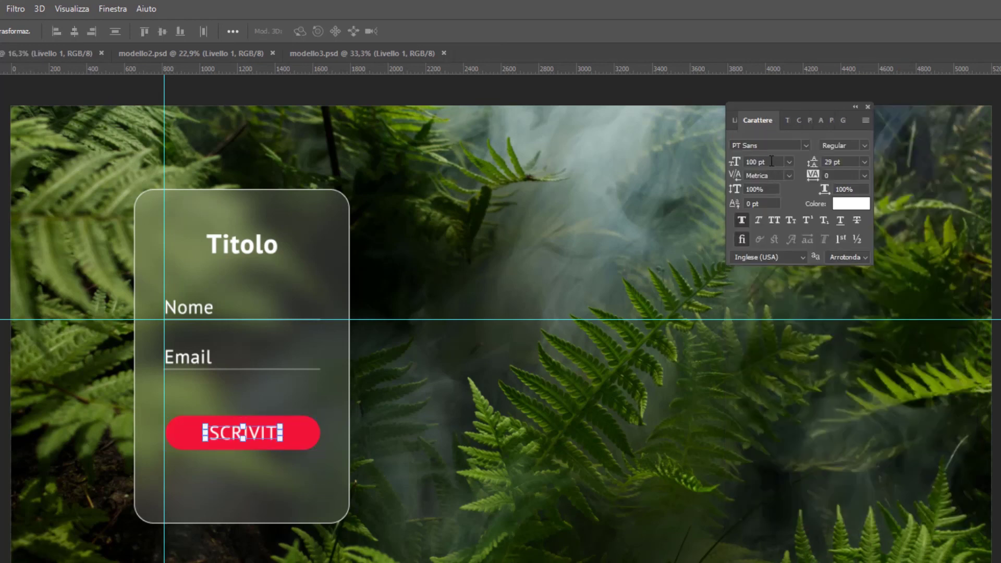
pyautogui.click(864, 146)
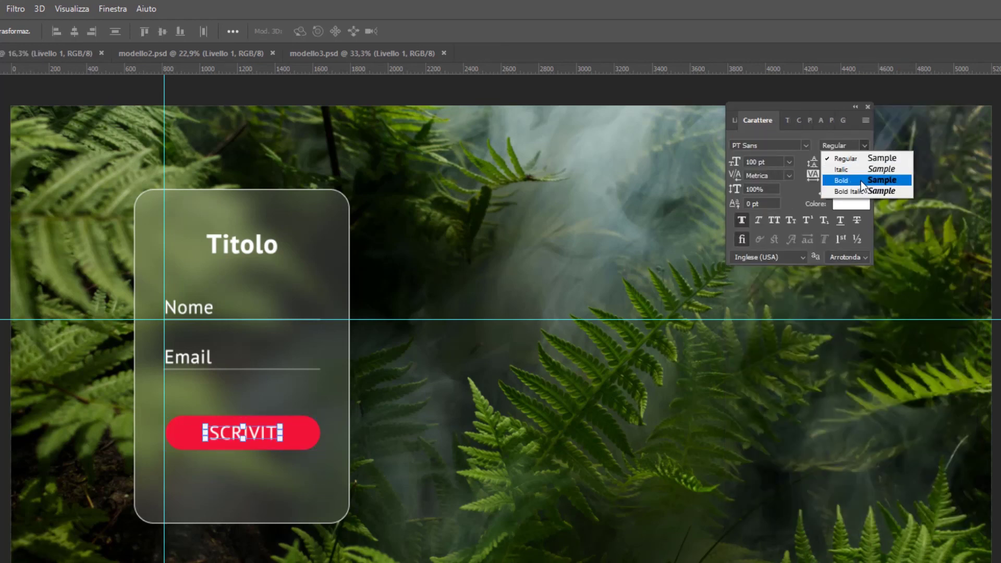
pyautogui.click(861, 181)
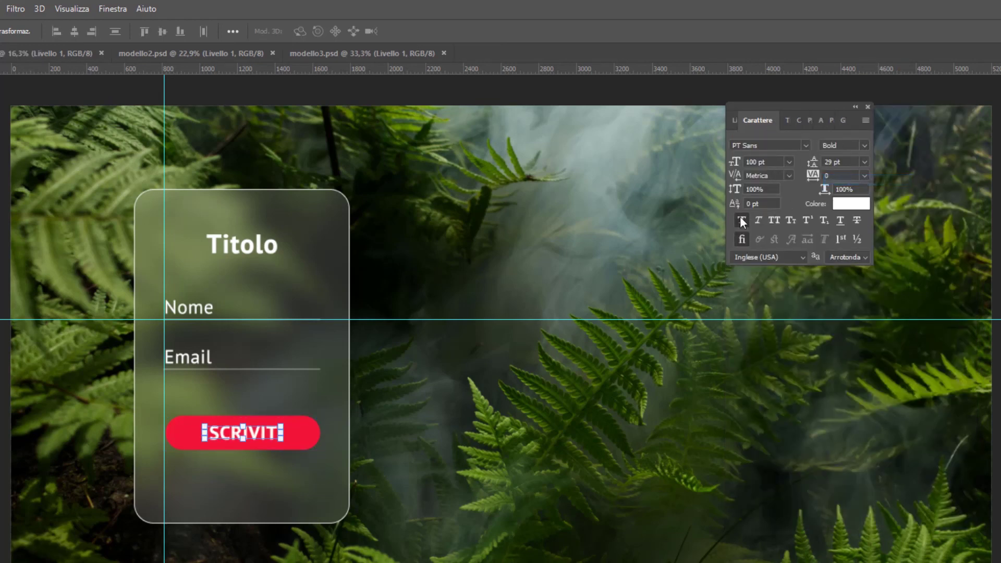
pyautogui.click(732, 122)
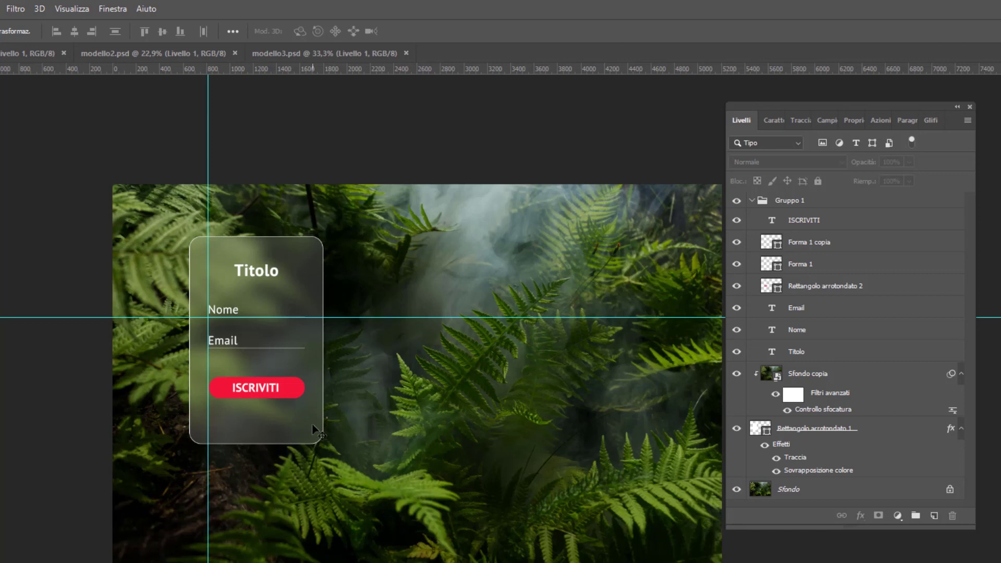
pyautogui.hotkey('ctrl', '+')
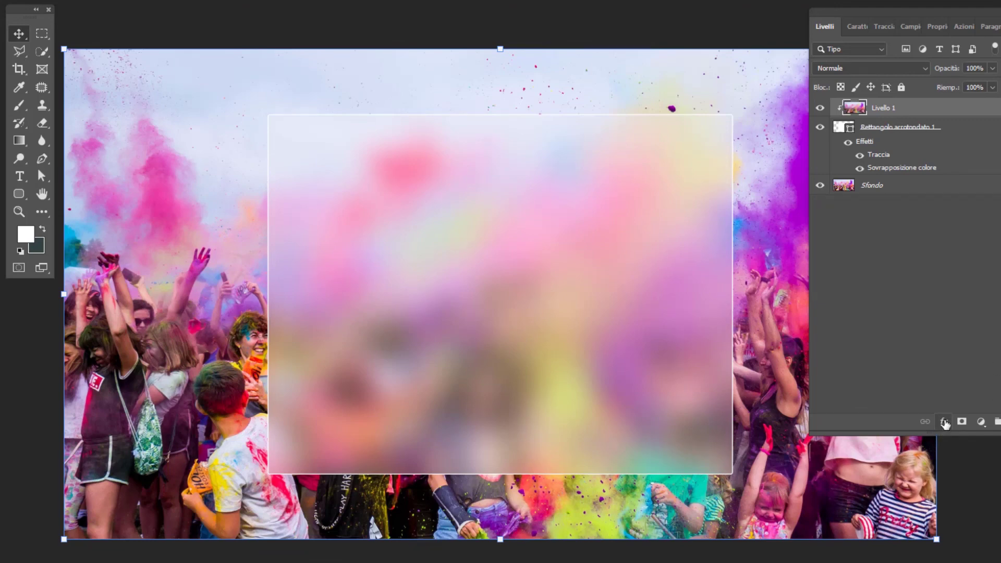
# - Show the fx layer-effects list for the colour-powder document's frosted panel
pyautogui.click(945, 423)
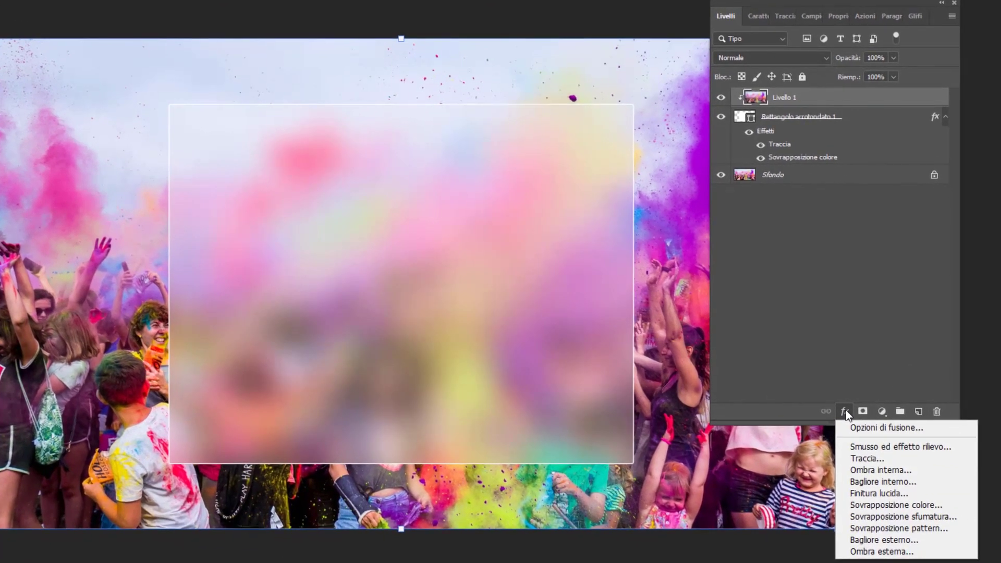